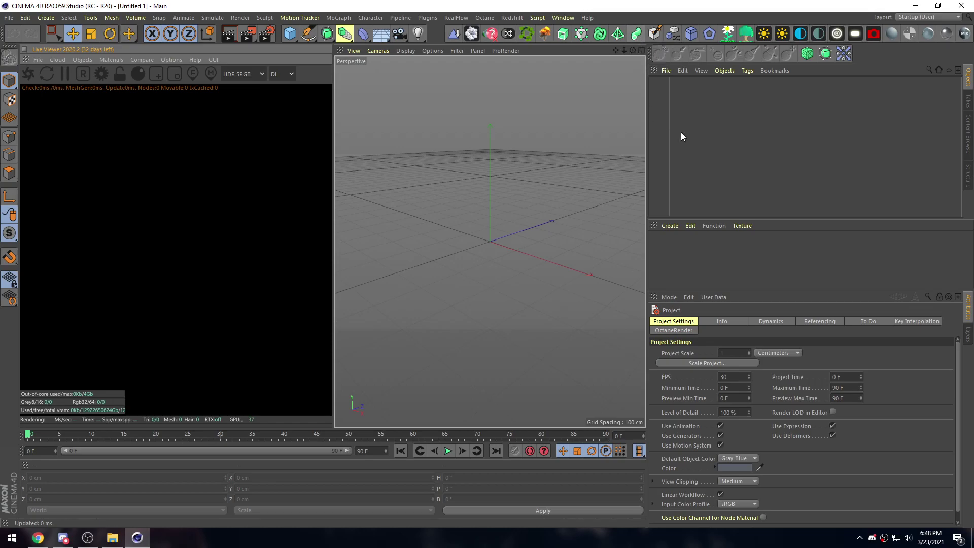
click(686, 117)
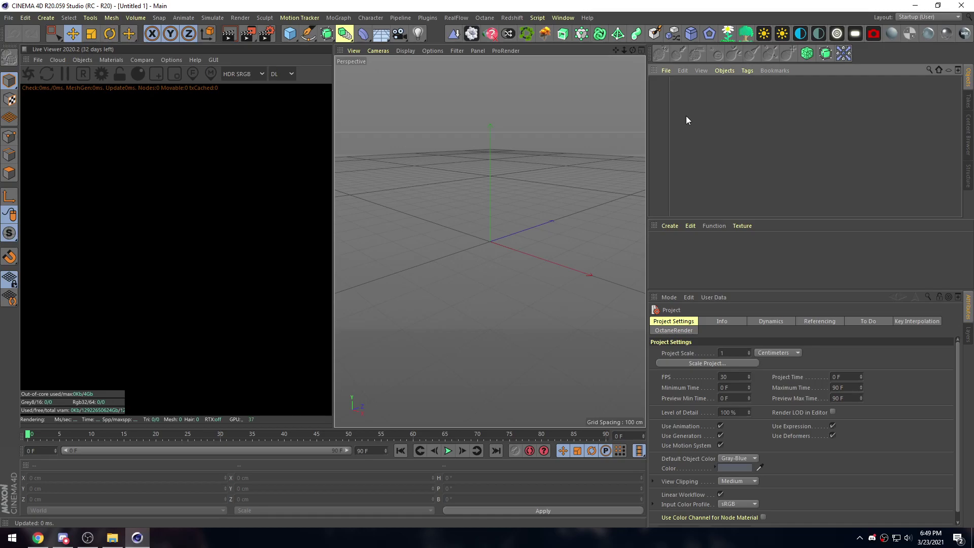
key(shift+c)
text(ijgdojg)
key(BackSpace)
key(BackSpace)
key(BackSpace)
key(BackSpace)
key(BackSpace)
key(BackSpace)
key(BackSpace)
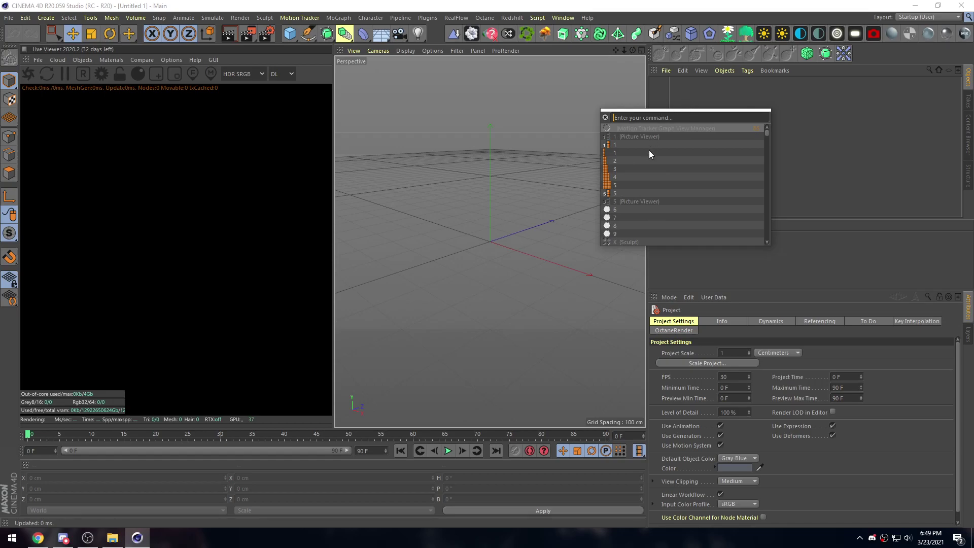
key(Escape)
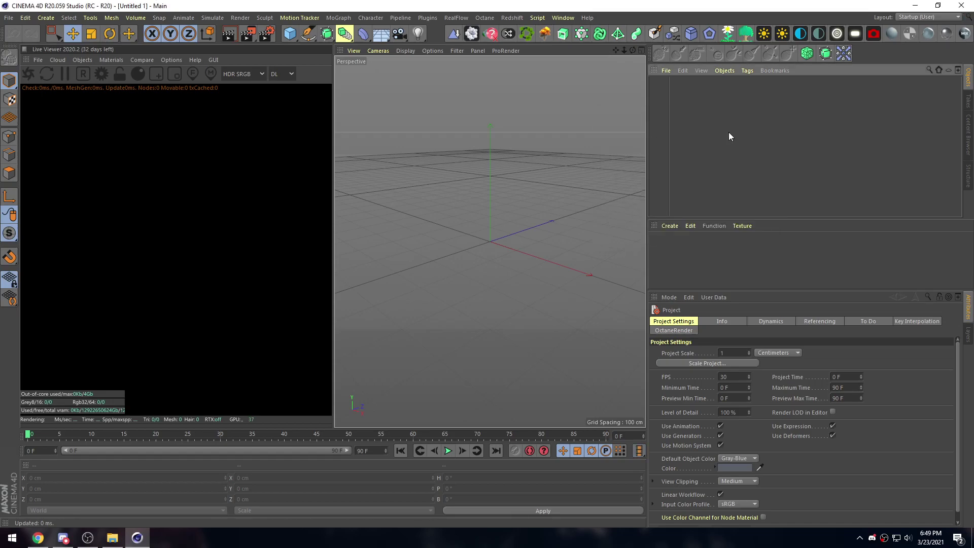
click(338, 17)
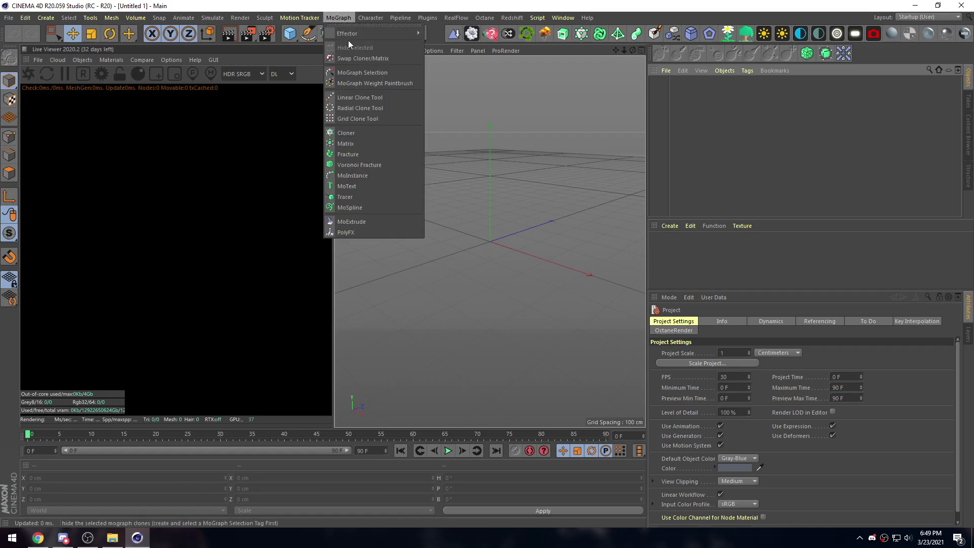
click(724, 97)
- Add a Sweep generator to the empty scene
key(shift+c)
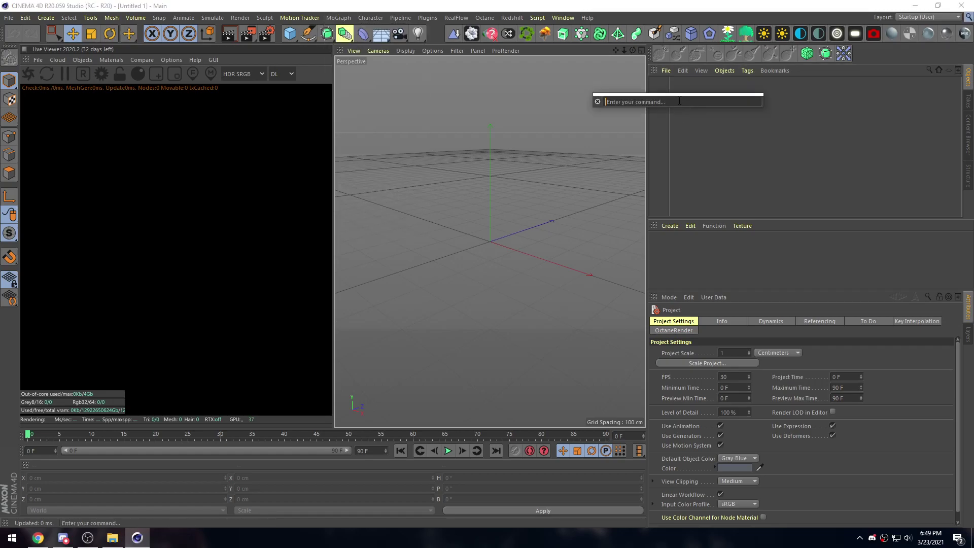
text(swee)
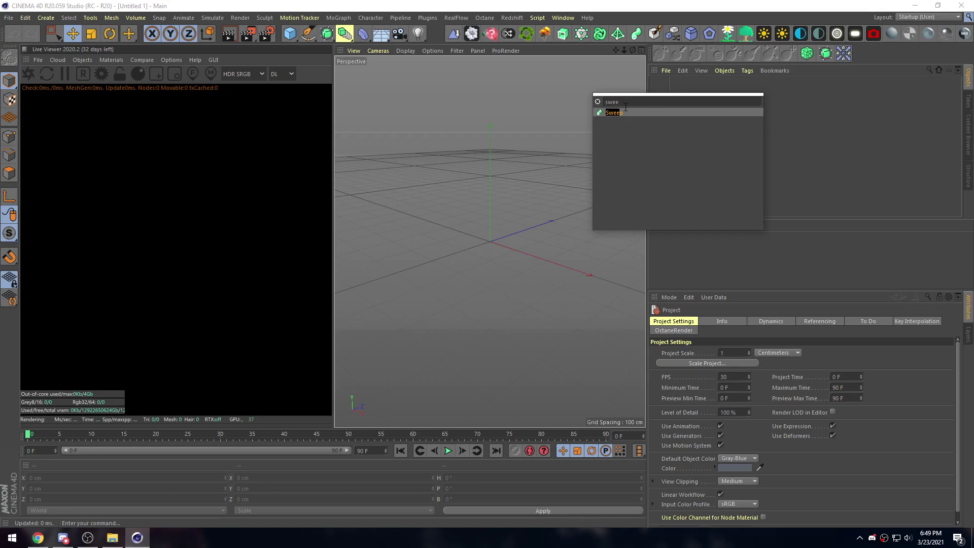
click(617, 114)
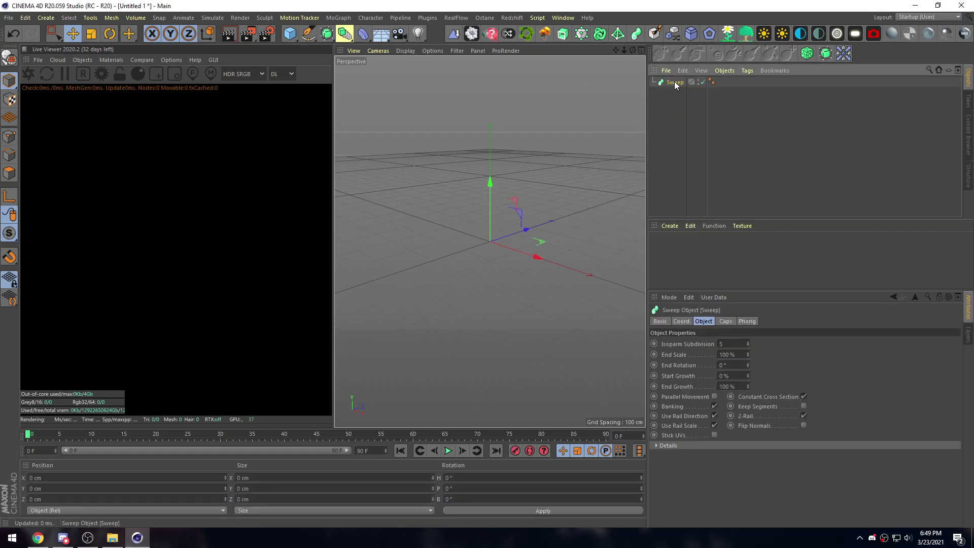
- Add a Rectangle spline and a Circle spline to the scene as separate top-level objects
click(670, 107)
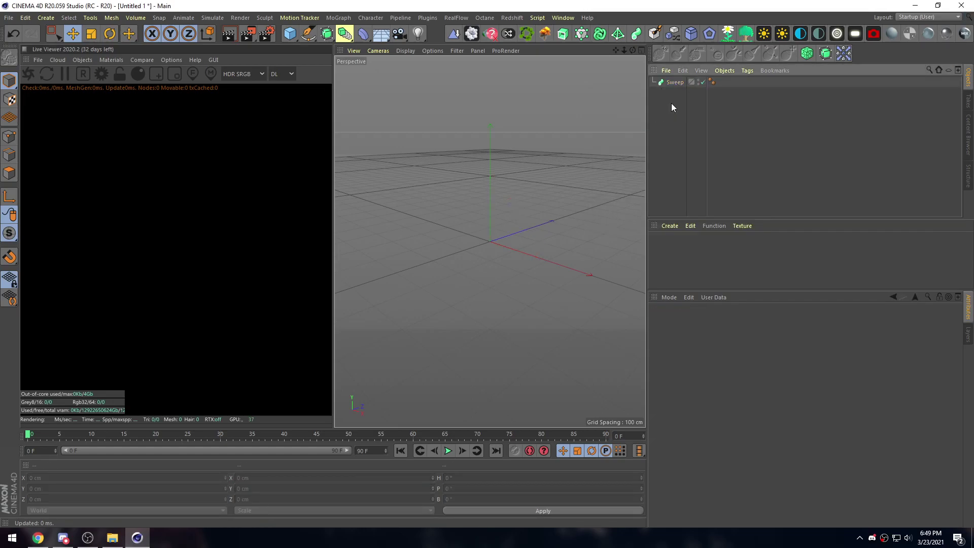
key(shift+c)
text(rec)
click(621, 125)
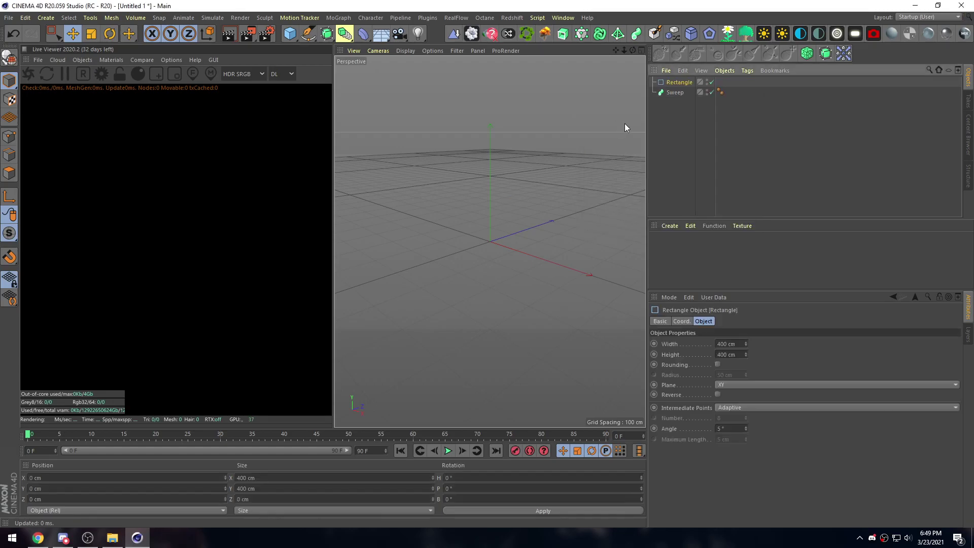
click(672, 123)
key(shift+c)
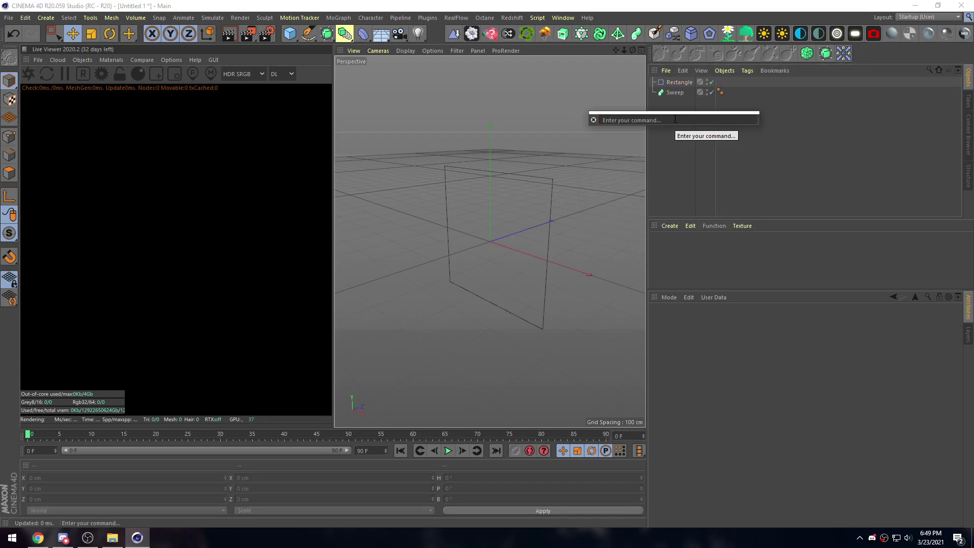
text(ci)
click(608, 131)
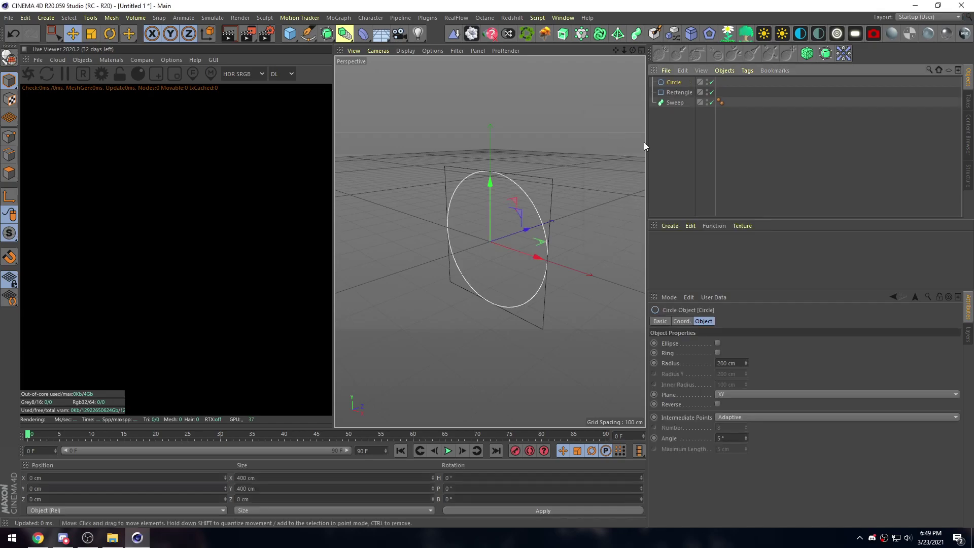
- Nest the Circle and Rectangle splines together inside the Sweep, with the Circle first
click(656, 146)
click(675, 92)
ctrl+click(674, 83)
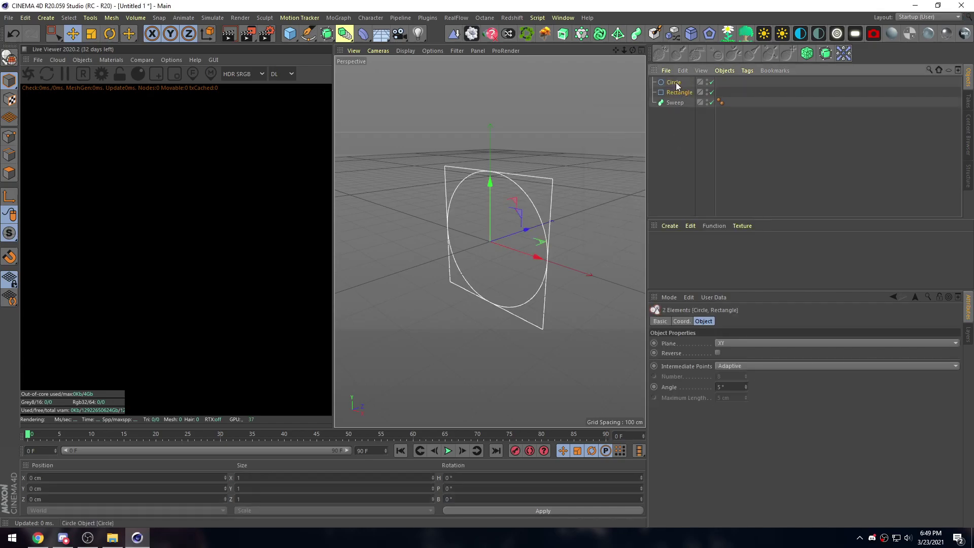
drag(676, 86, 673, 102)
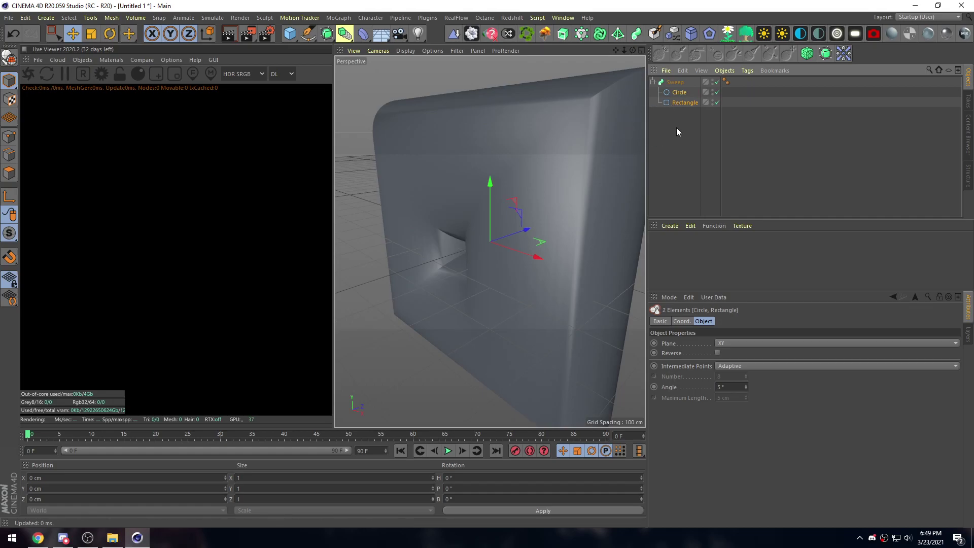
- Try the Circle below the Rectangle inside the Sweep, and put the Circle back in first place
click(684, 152)
scroll(596, 184, down, 8)
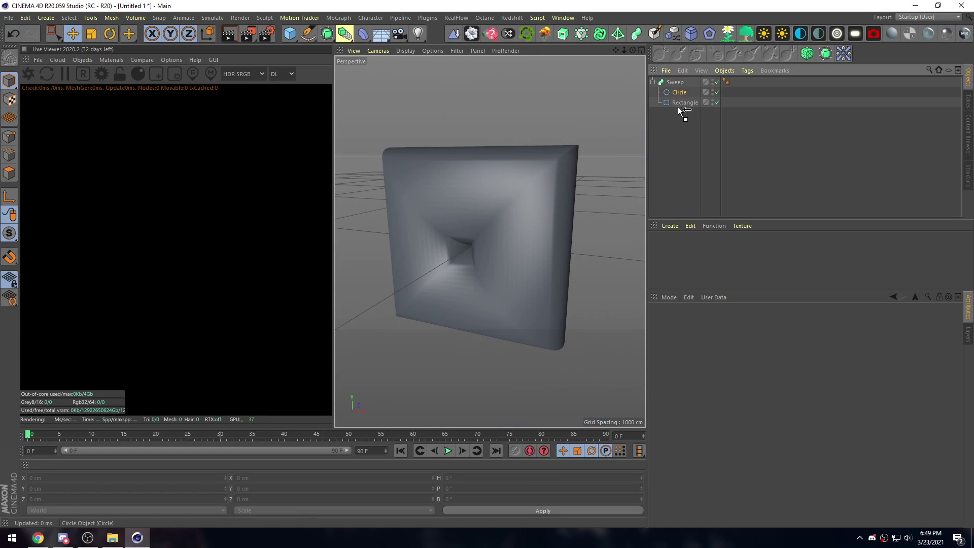
drag(678, 108, 678, 109)
click(676, 101)
alt+drag(472, 213, 548, 220)
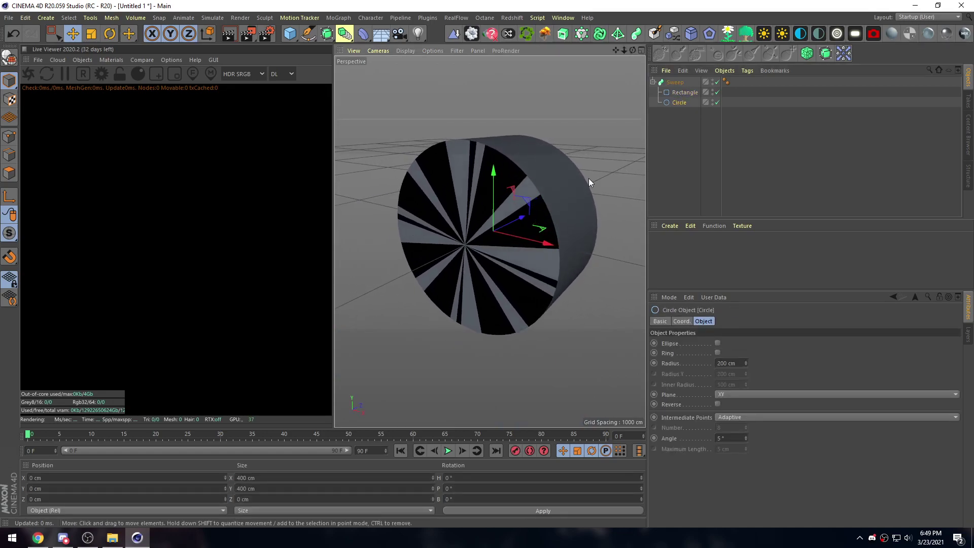
drag(681, 103, 677, 95)
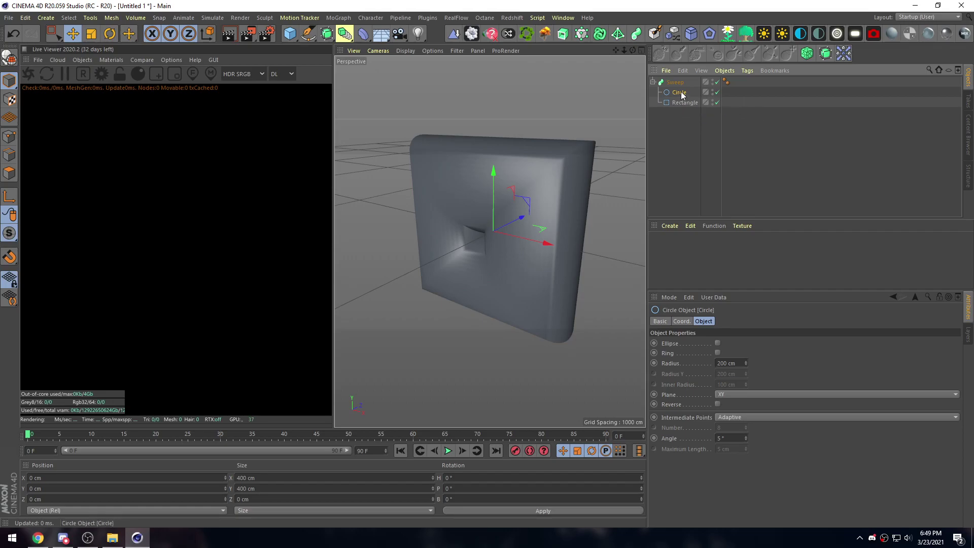
- Reduce the Circle's radius to 47 cm and the Rectangle's width to 256 cm
drag(746, 363, 746, 426)
click(682, 103)
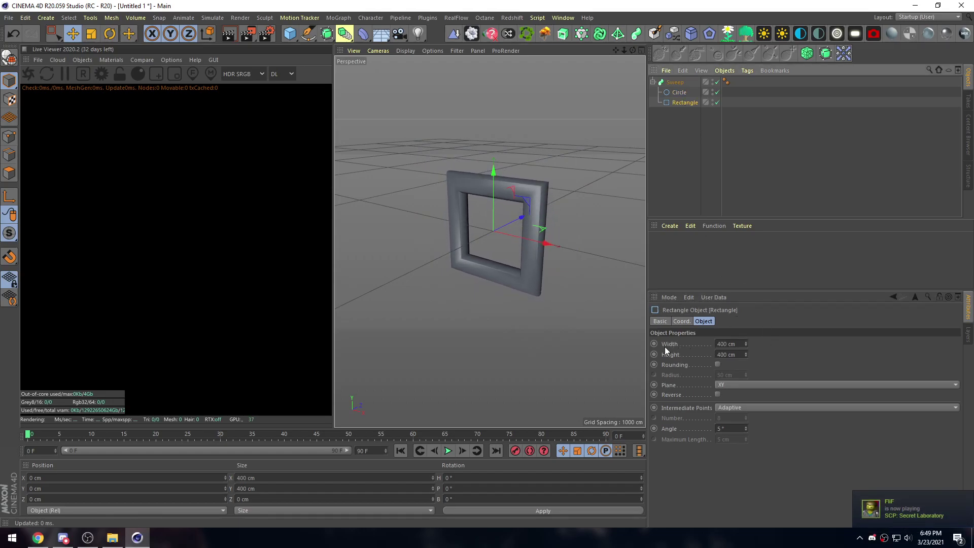
drag(747, 343, 748, 363)
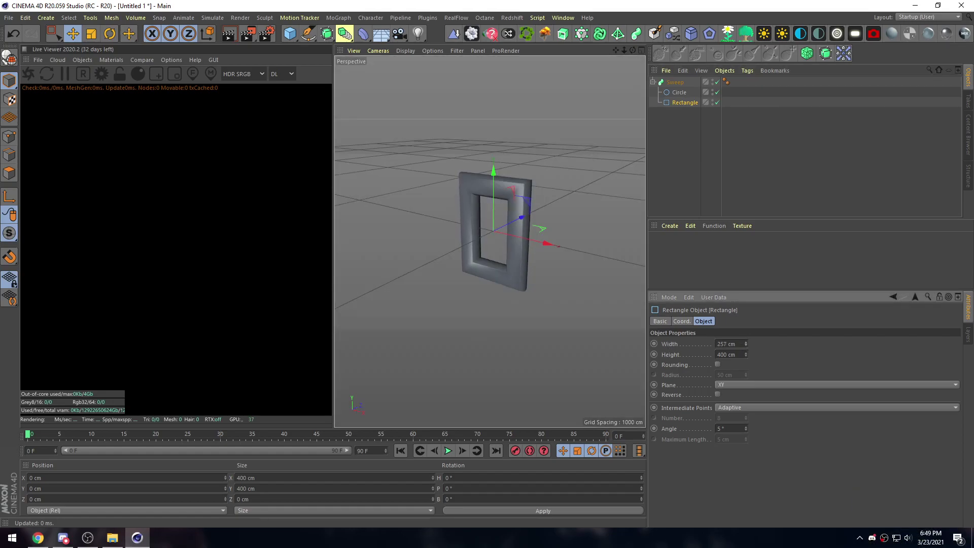
- Enable rounding on the Rectangle and set its corner radius to 128 cm
alt+drag(479, 239, 522, 238)
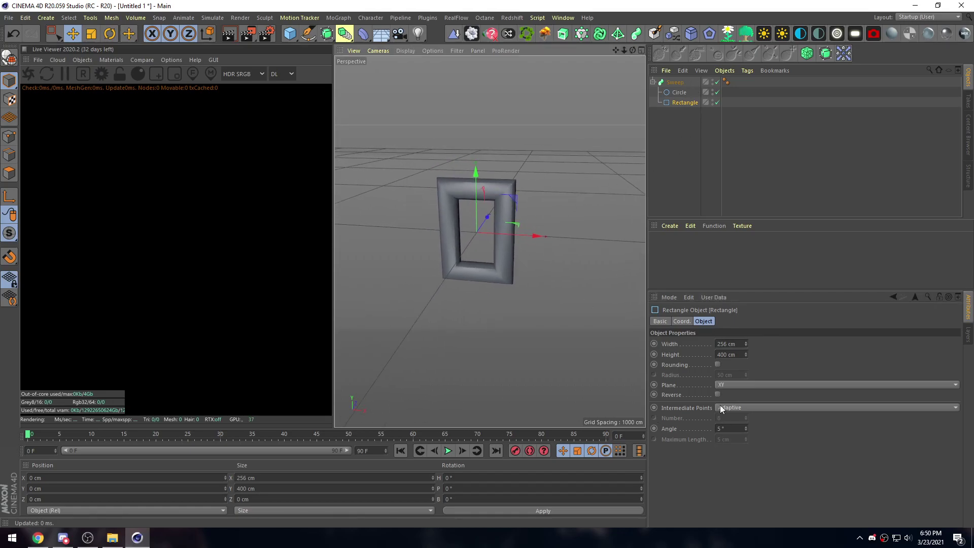
click(717, 364)
drag(745, 374, 745, 315)
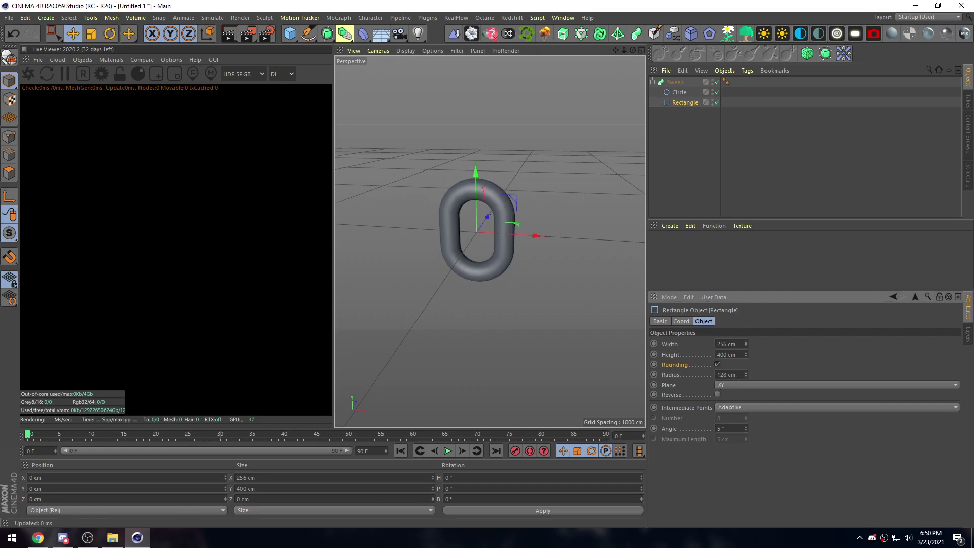
- Try a 469 cm width and a 200 cm corner radius on the Rectangle, and undo both changes
drag(747, 343, 746, 330)
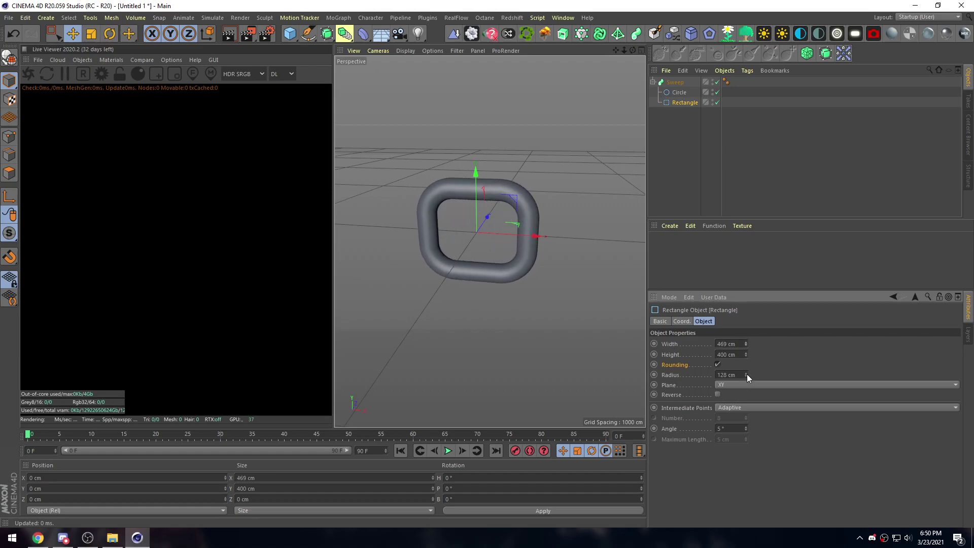
drag(746, 374, 746, 345)
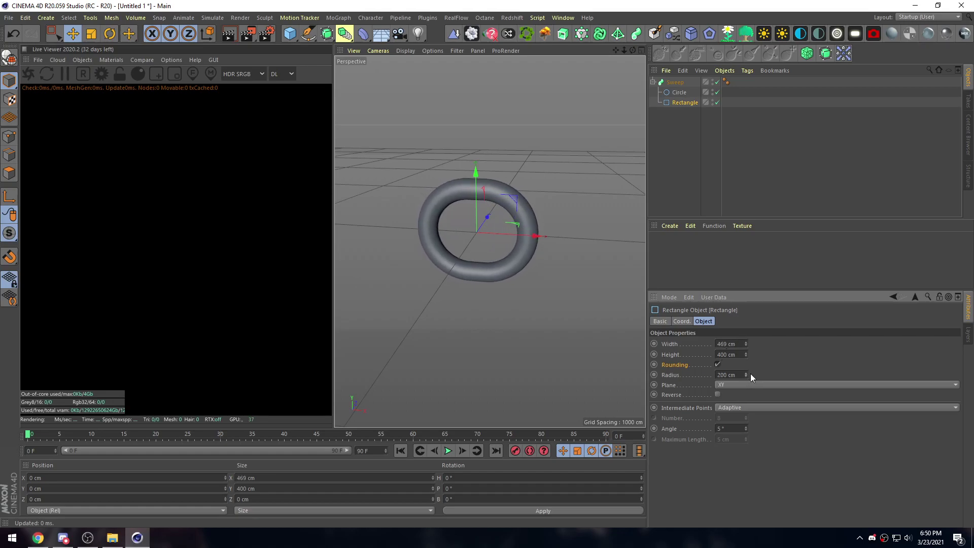
key(ctrl+z)
key(ctrl+z)
key(ctrl+z)
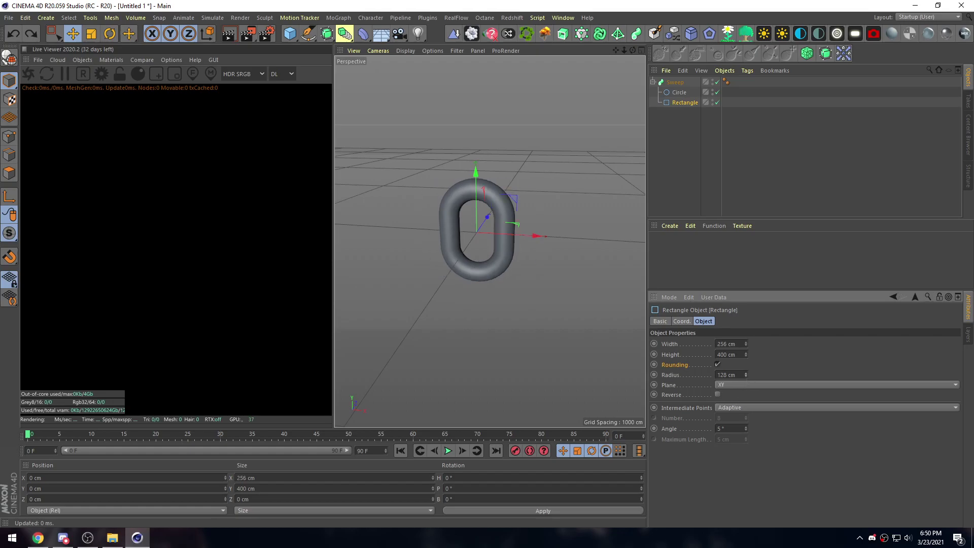
- Thin the chain link by setting the Circle's radius to 40 cm
scroll(478, 266, up, 8)
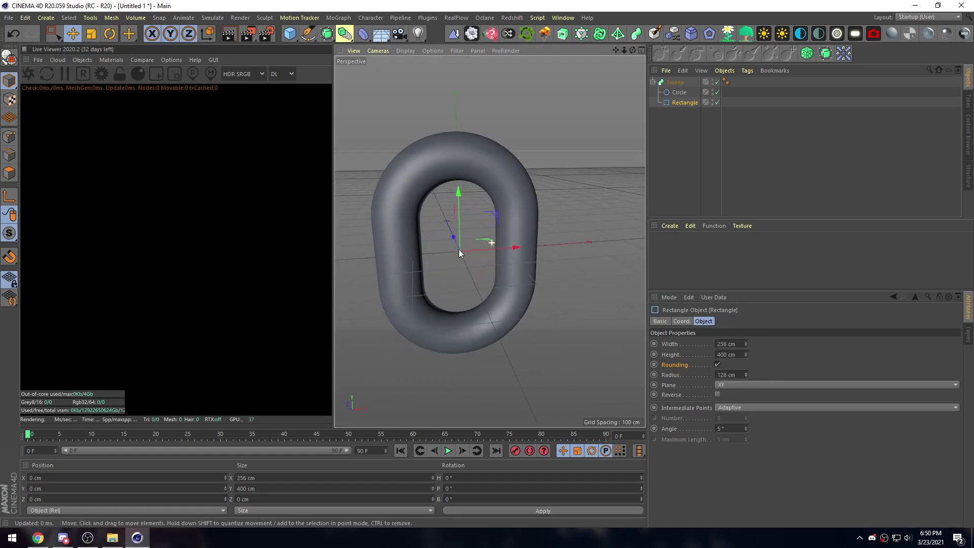
alt+drag(459, 249, 459, 278)
scroll(449, 276, down, 3)
click(682, 92)
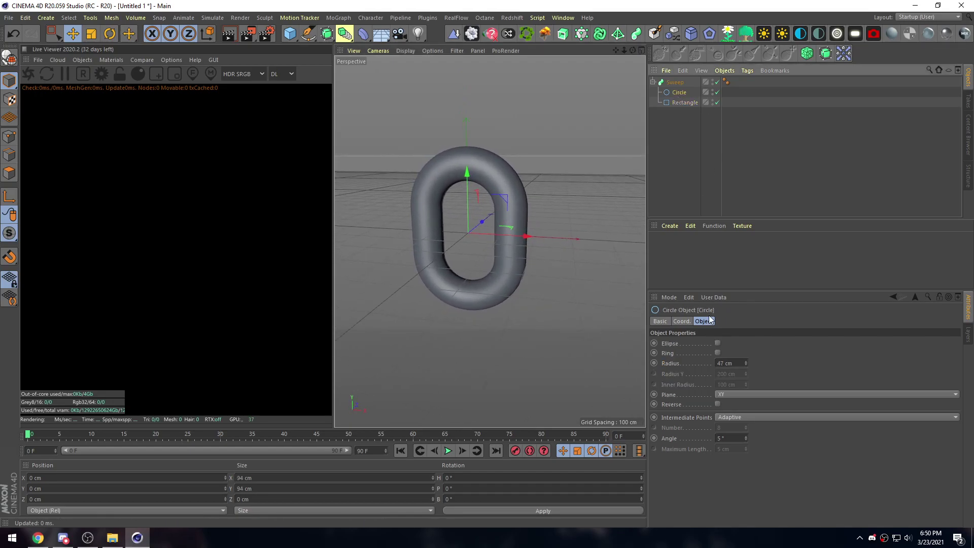
drag(746, 363, 745, 373)
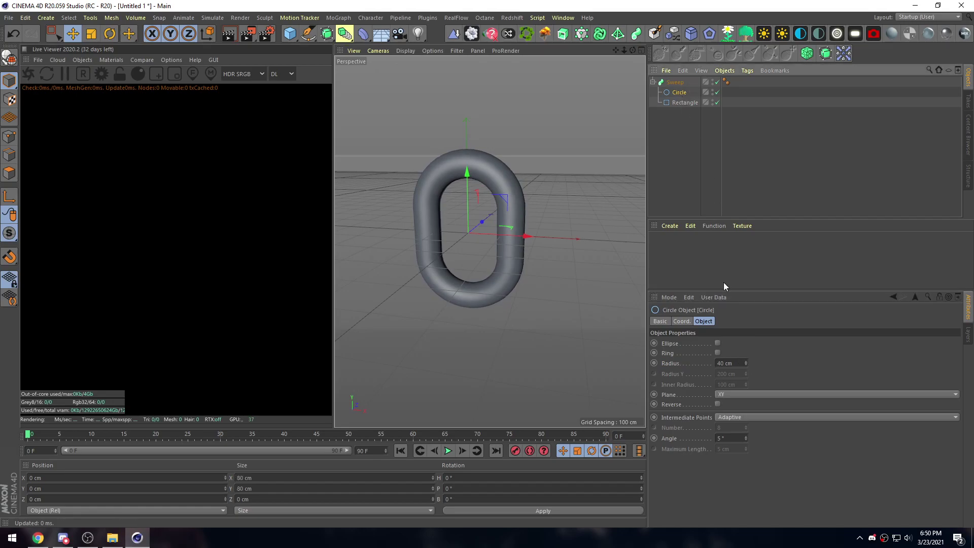
- Narrow the chain link by setting the Rectangle's width to 218 cm
click(685, 102)
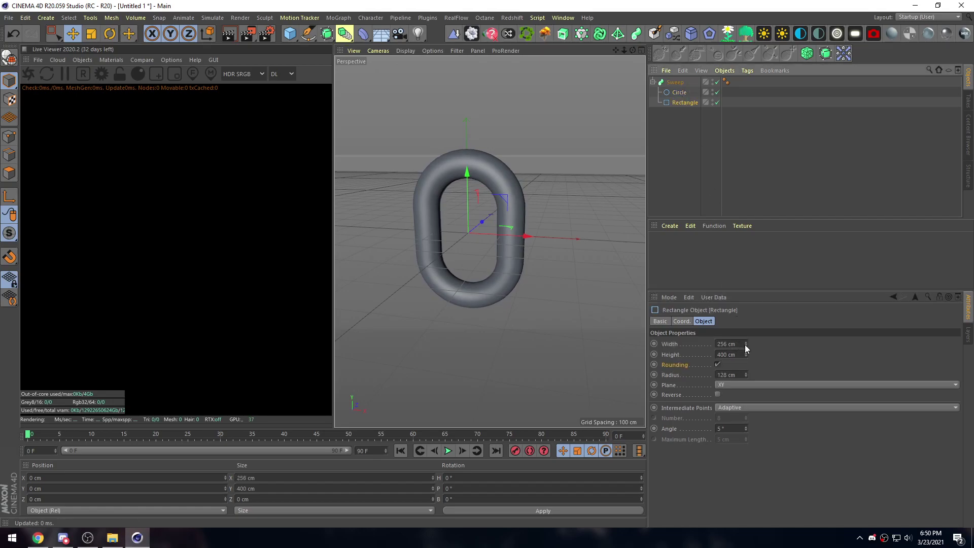
drag(745, 345, 745, 364)
alt+drag(509, 252, 563, 263)
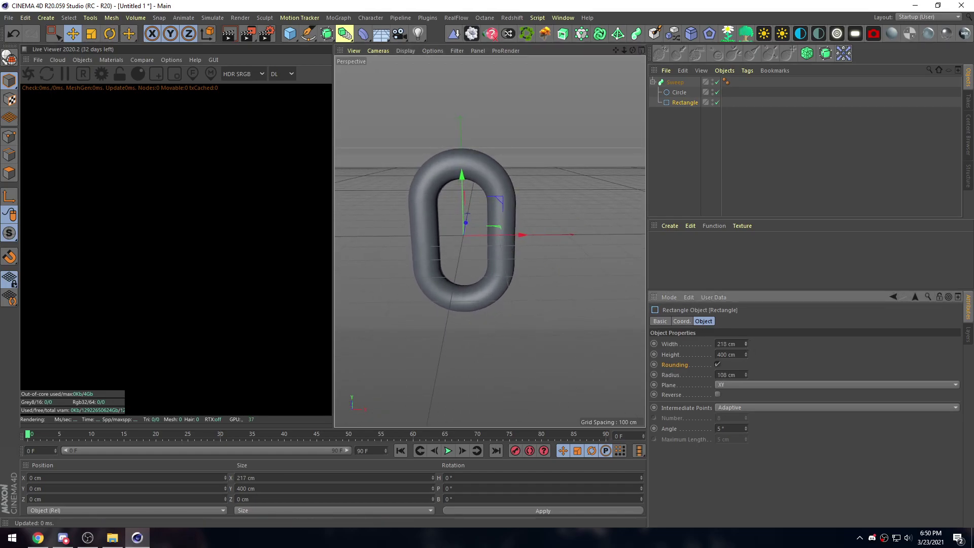
alt+drag(482, 221, 416, 224)
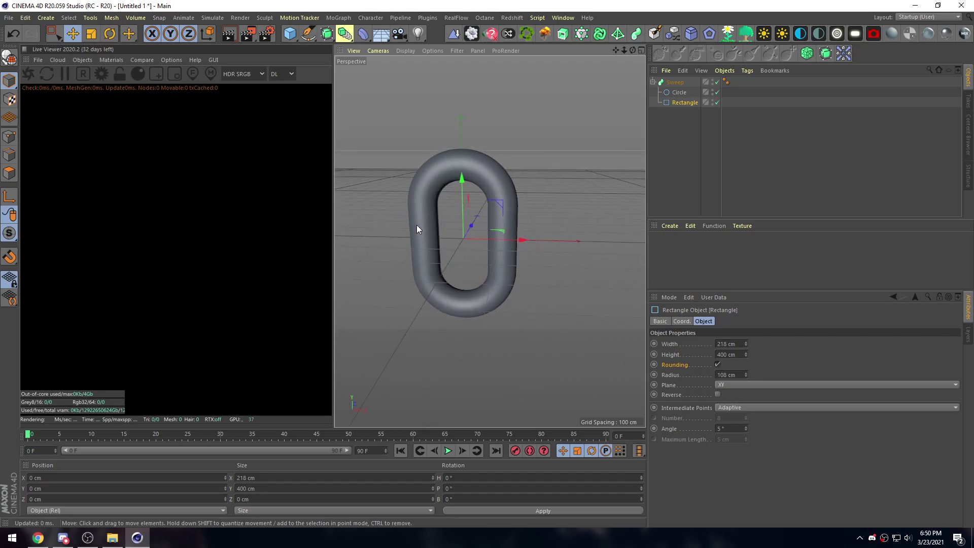
scroll(491, 271, down, 3)
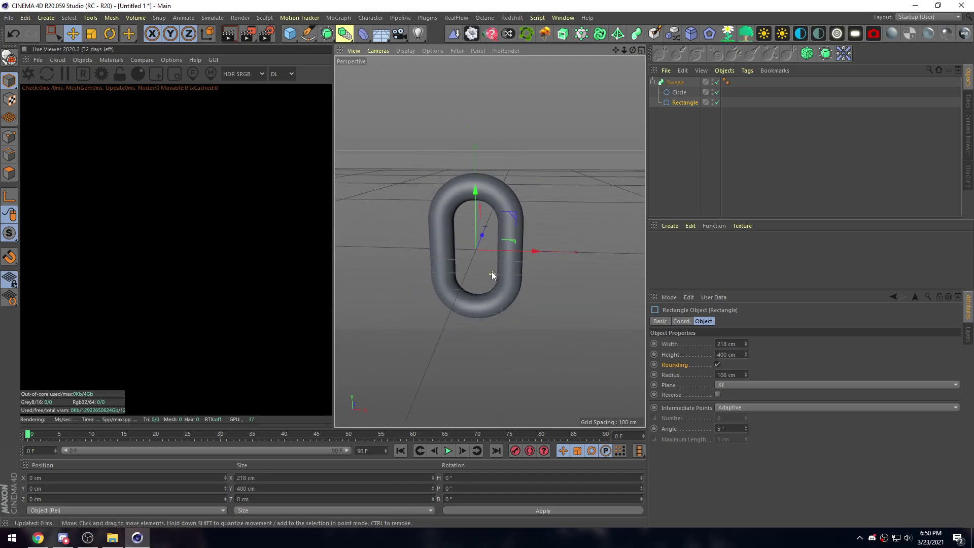
scroll(481, 263, up, 3)
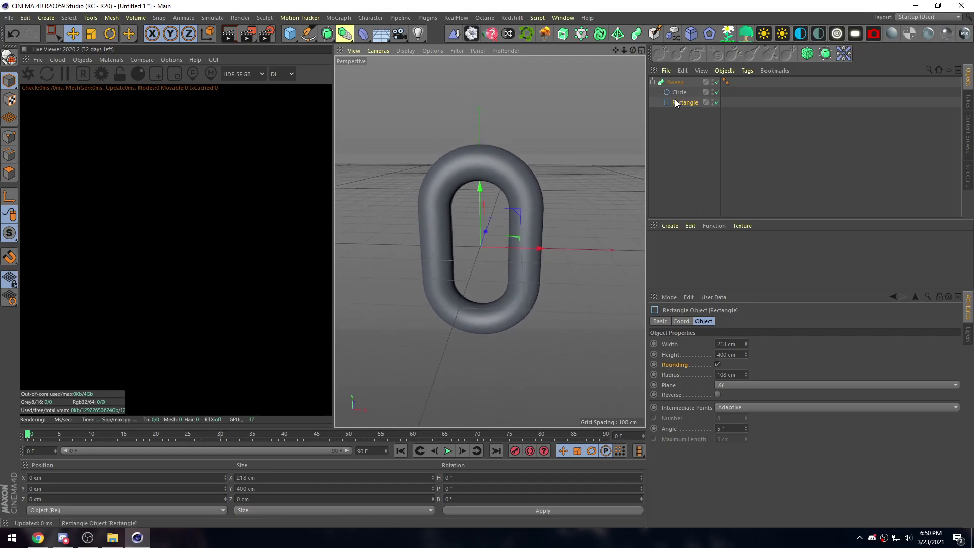
- Add a MoGraph Cloner to the scene and nest the chain link's Sweep inside it
click(652, 82)
click(669, 119)
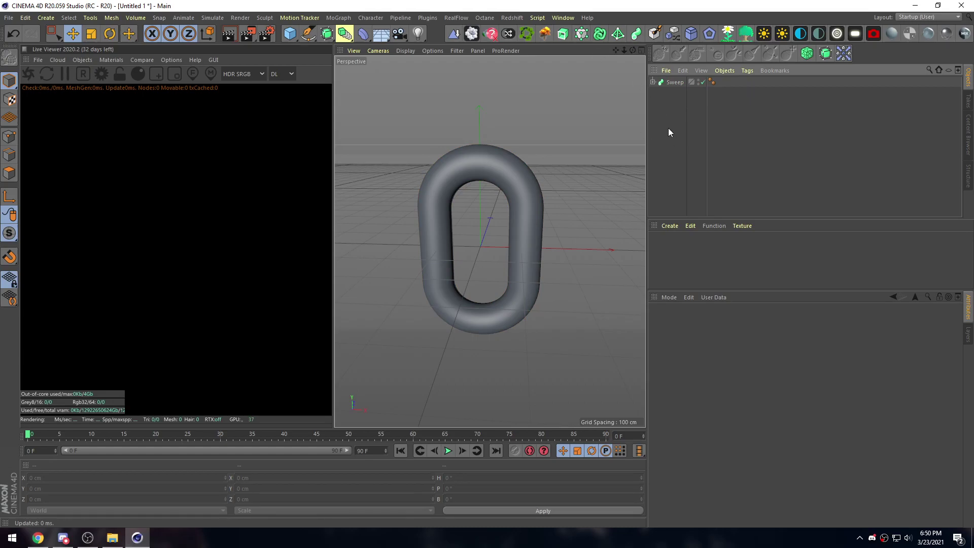
key(shift+c)
text(clone)
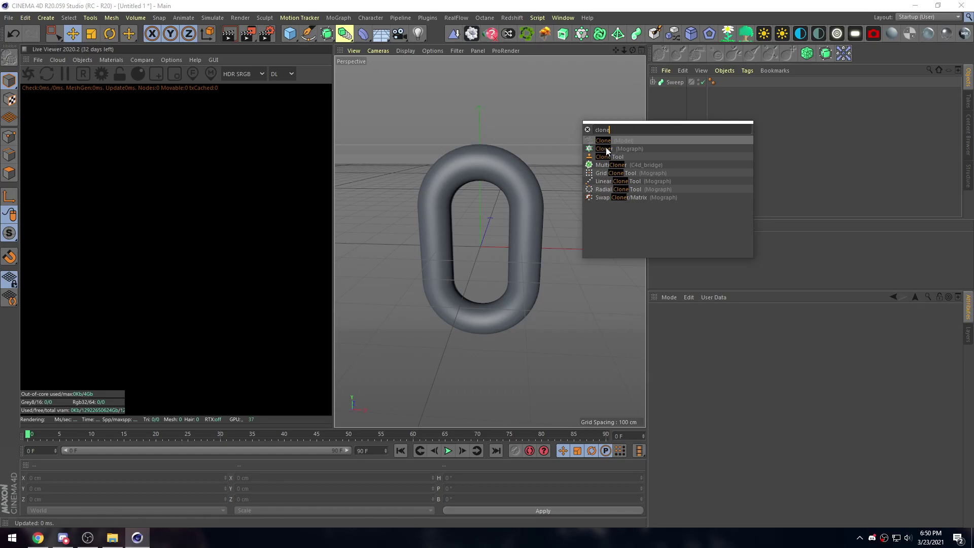
click(606, 148)
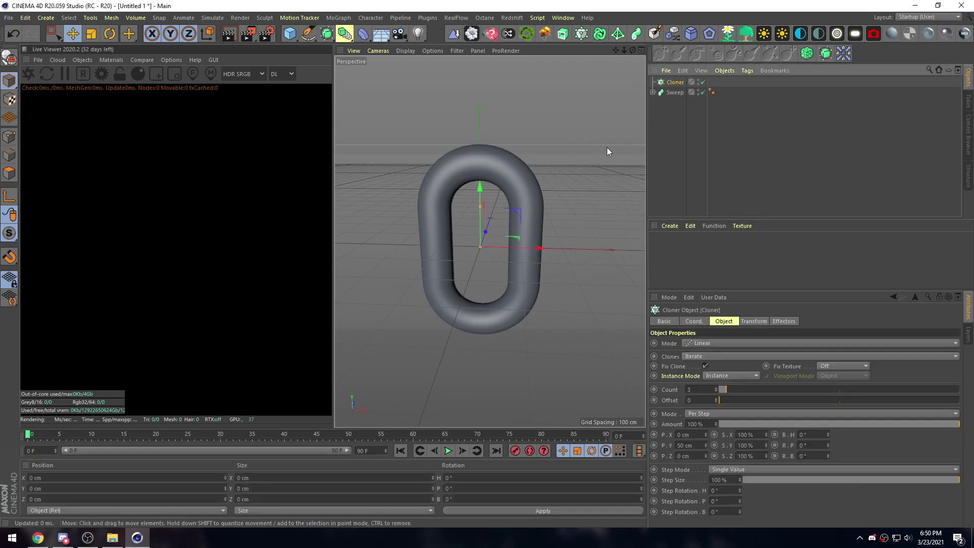
click(672, 92)
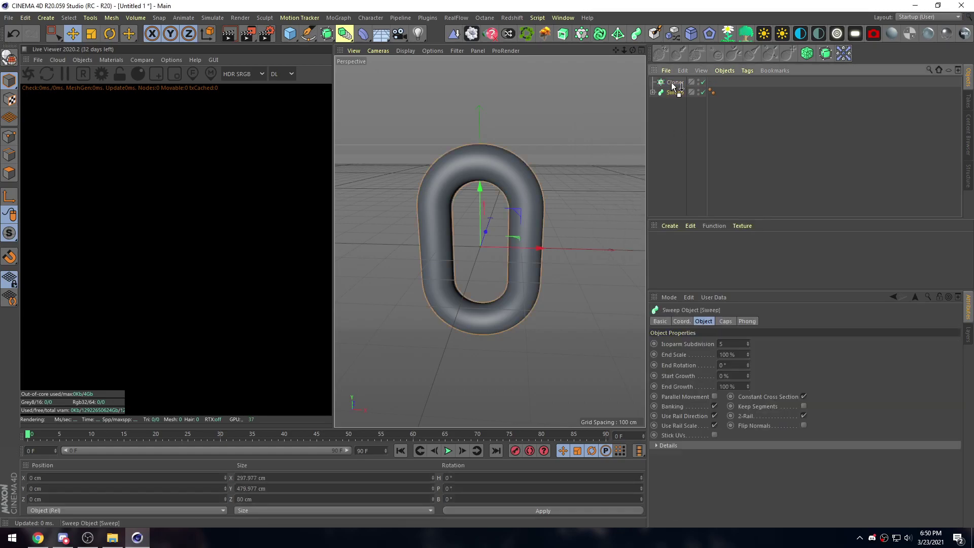
drag(676, 93, 674, 85)
- Set the Cloner's mode to Object
click(675, 84)
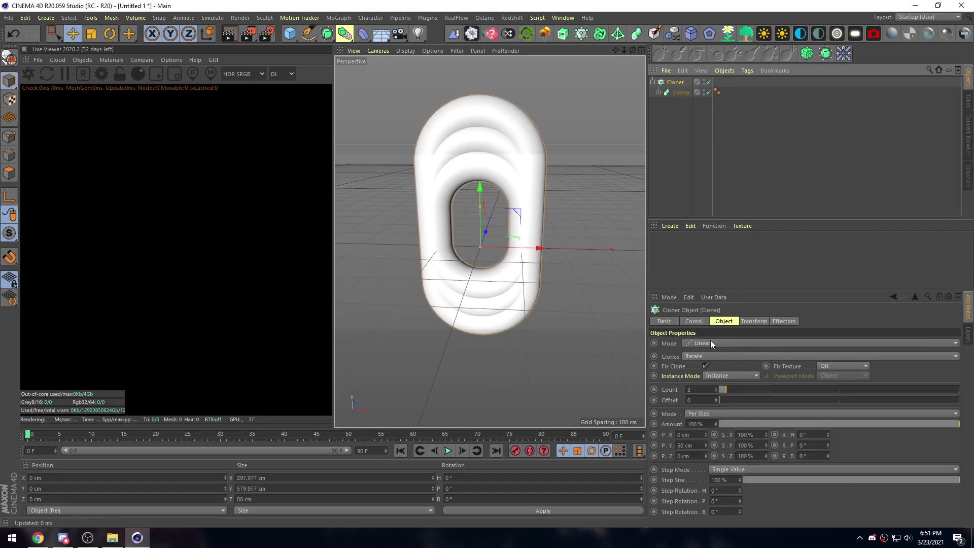
click(710, 342)
click(698, 356)
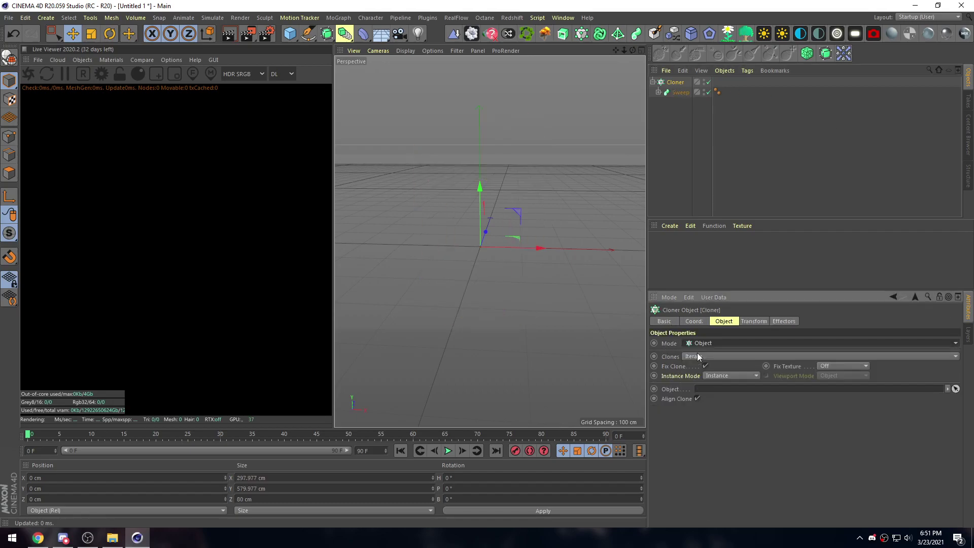
click(675, 129)
key(shift+c)
text(met)
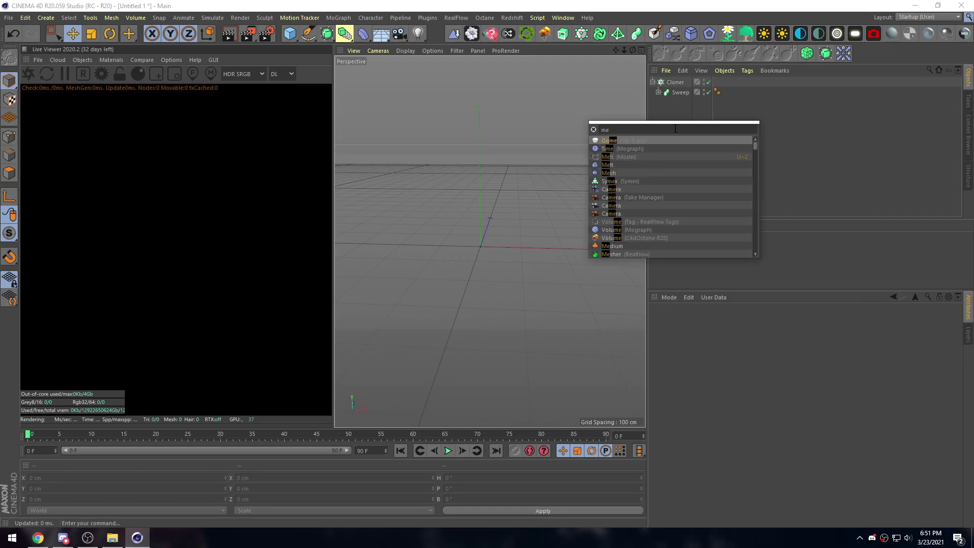
key(BackSpace)
key(BackSpace)
key(BackSpace)
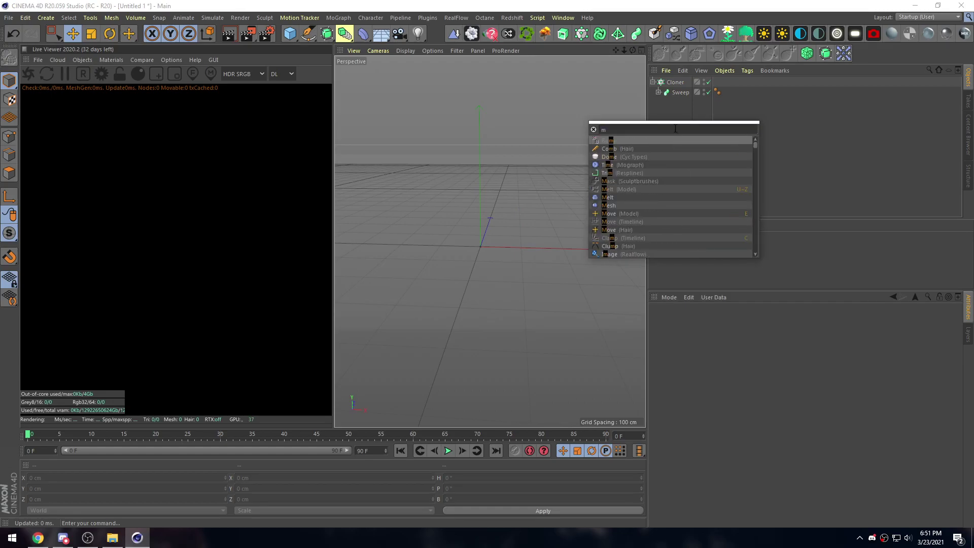
click(790, 133)
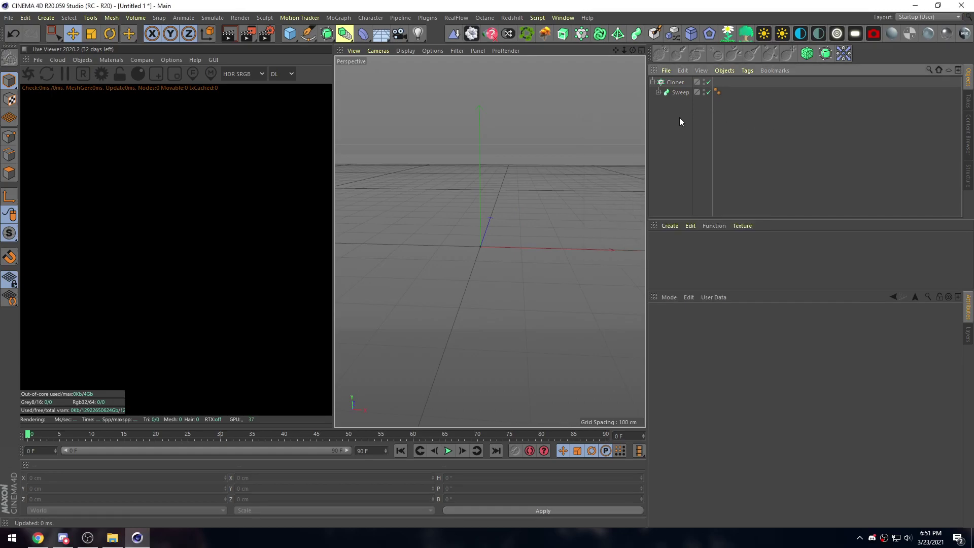
- Add a Matrix object and assign it as the object the Cloner distributes its clones on
key(shift+c)
text(matrix)
click(613, 132)
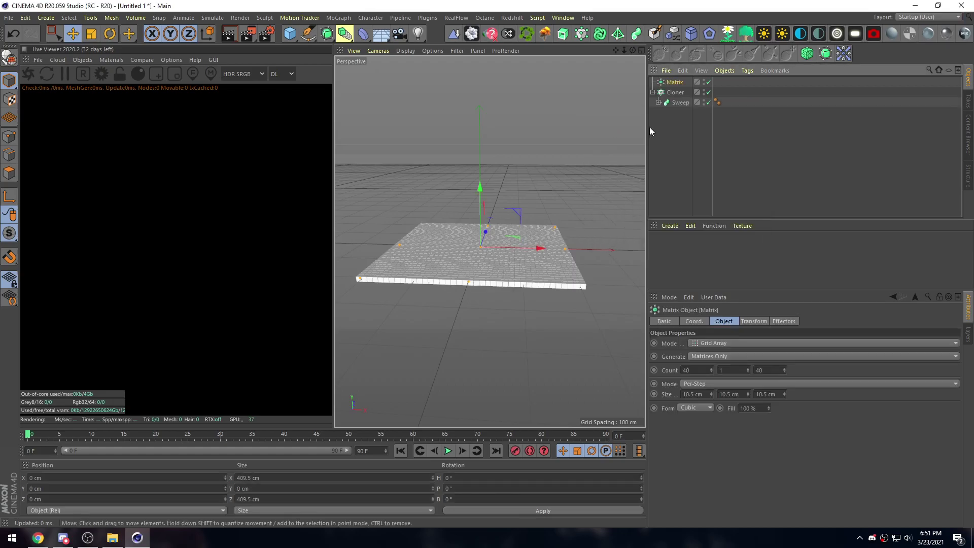
click(674, 94)
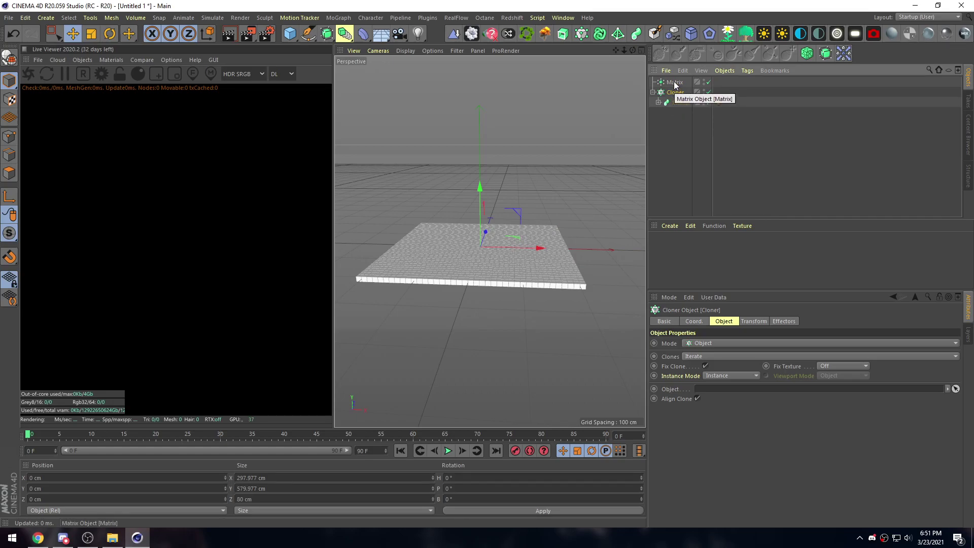
drag(675, 83, 713, 391)
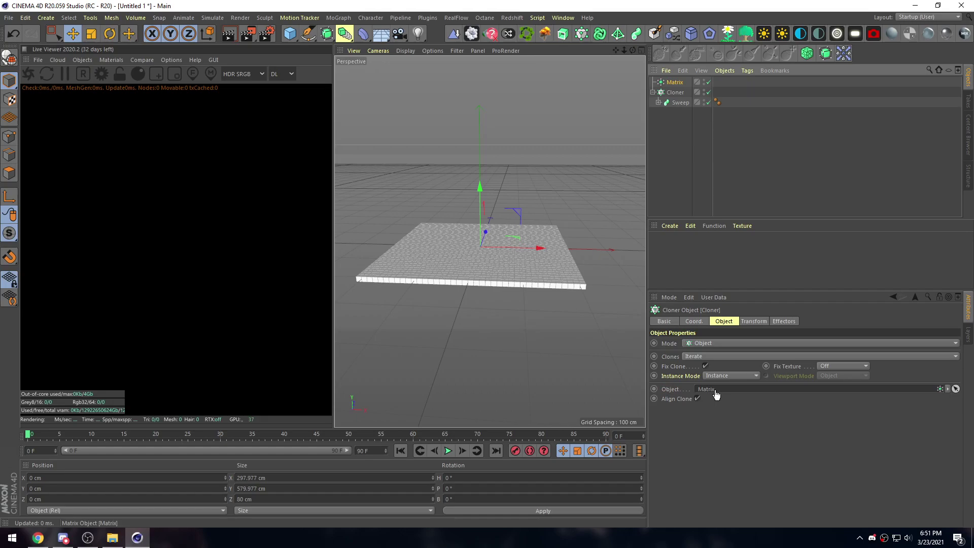
- Set the Matrix object's mode to Linear
click(674, 83)
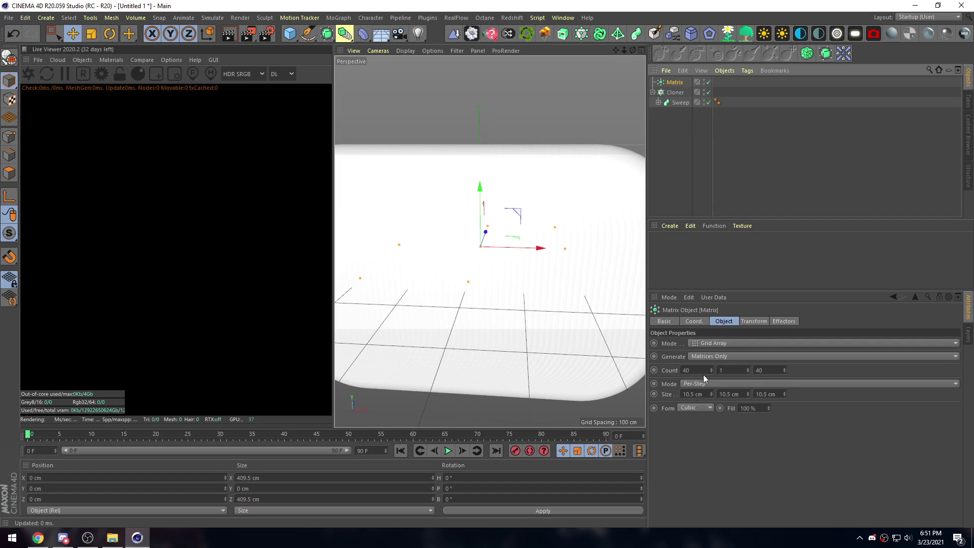
click(718, 344)
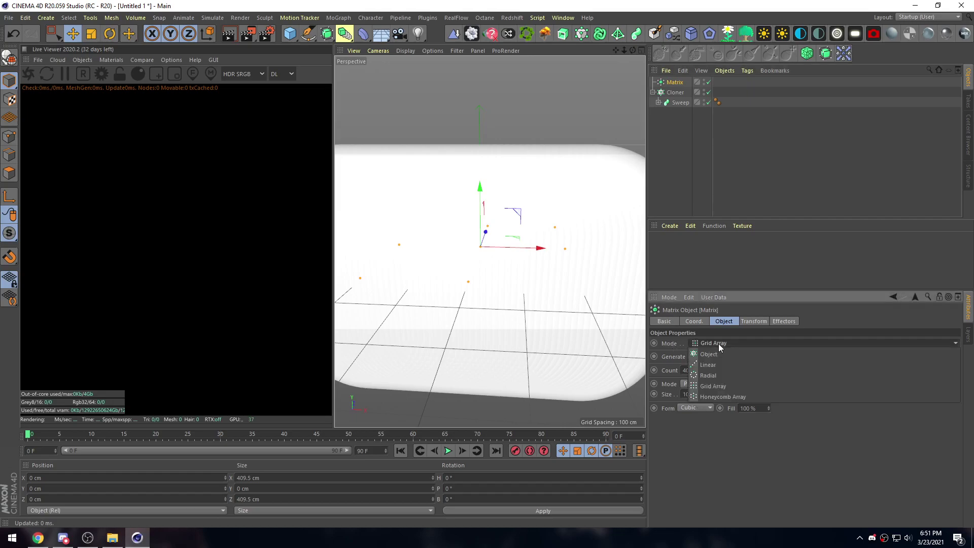
click(710, 365)
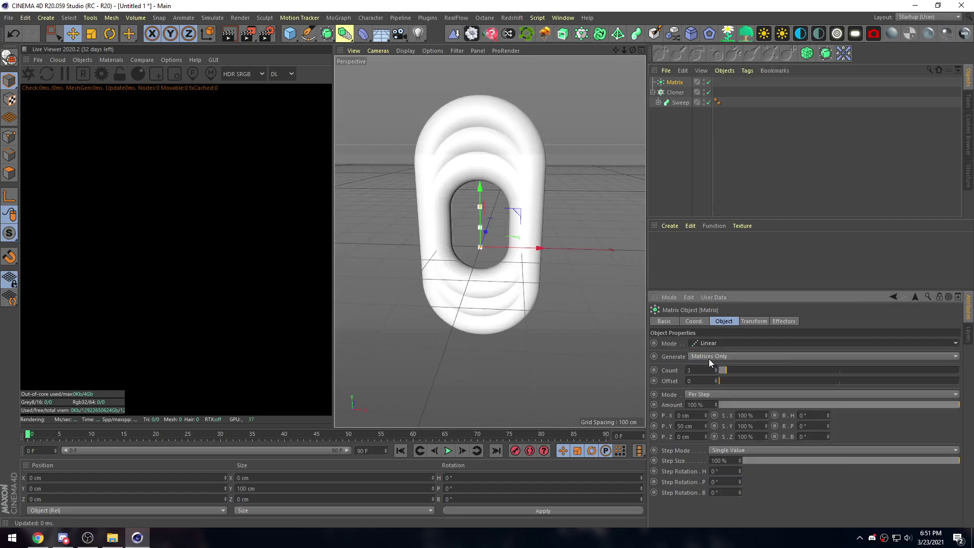
alt+drag(453, 227, 491, 242)
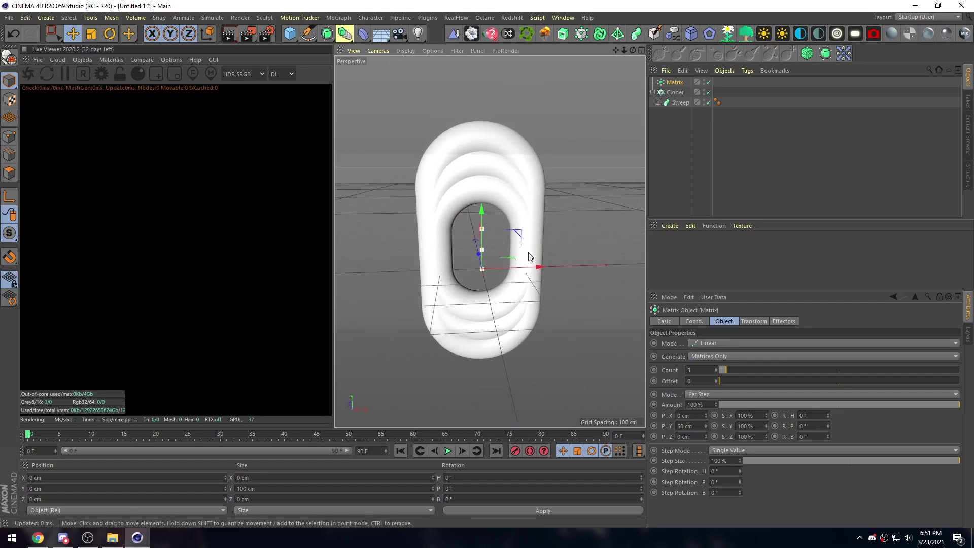
click(678, 93)
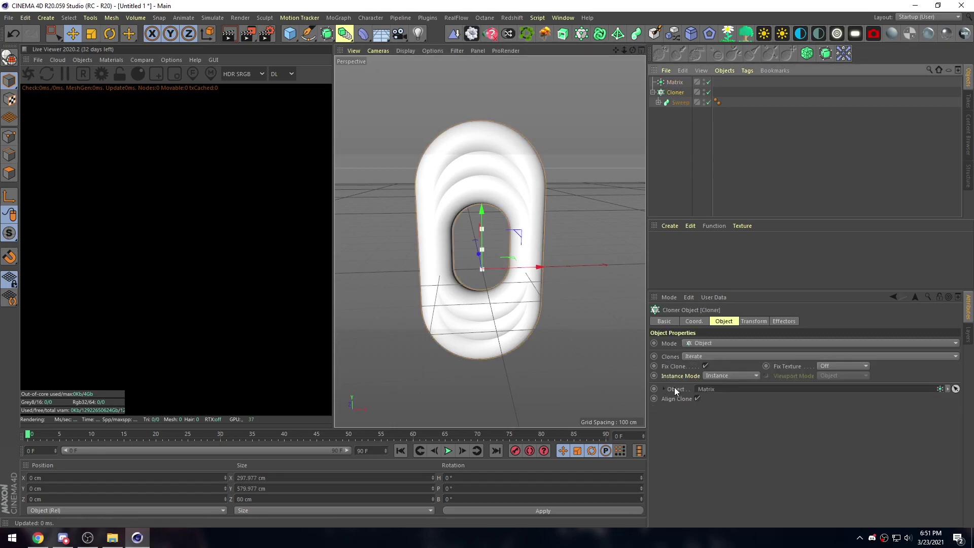
click(676, 82)
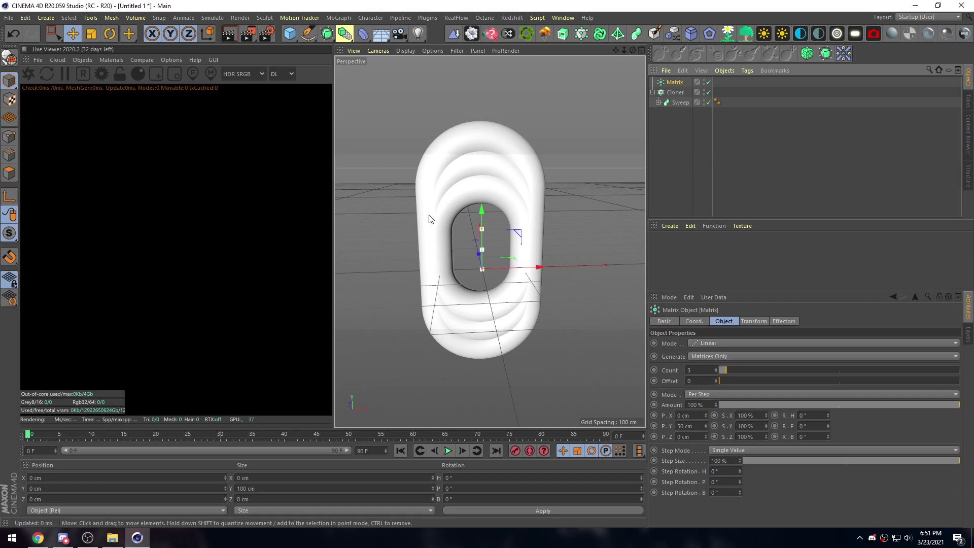
click(673, 134)
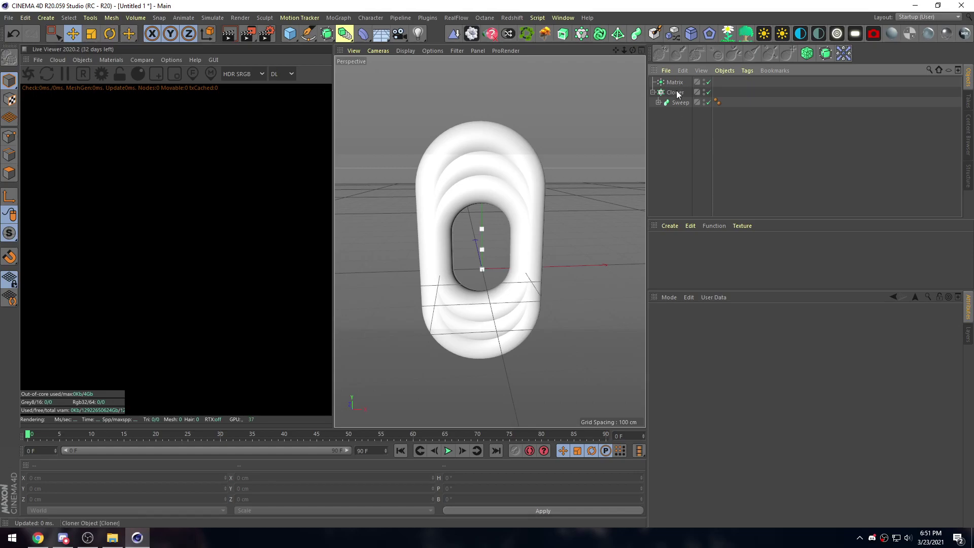
click(675, 92)
click(675, 83)
- Add a Spline Wrap deformer and make it a child of the Matrix
click(668, 129)
key(shift+c)
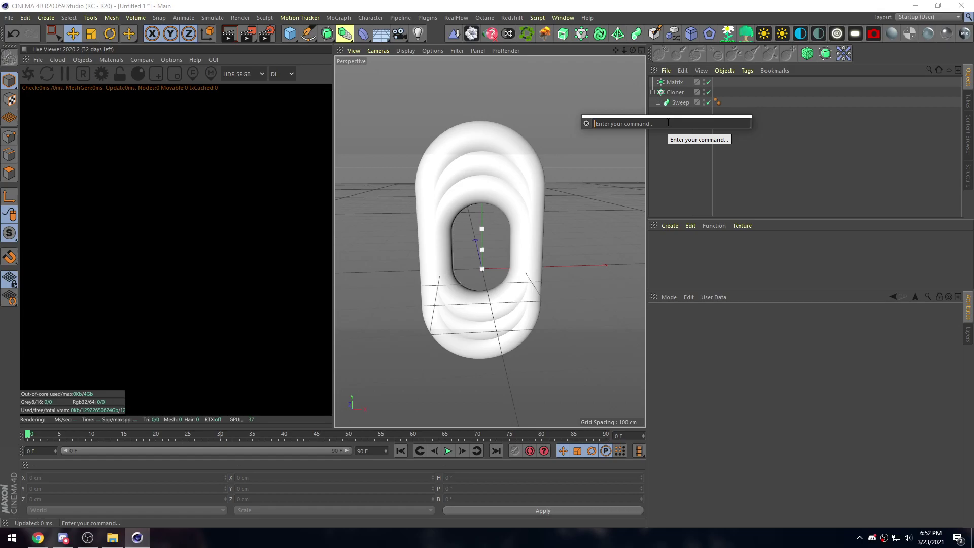
text(spline w)
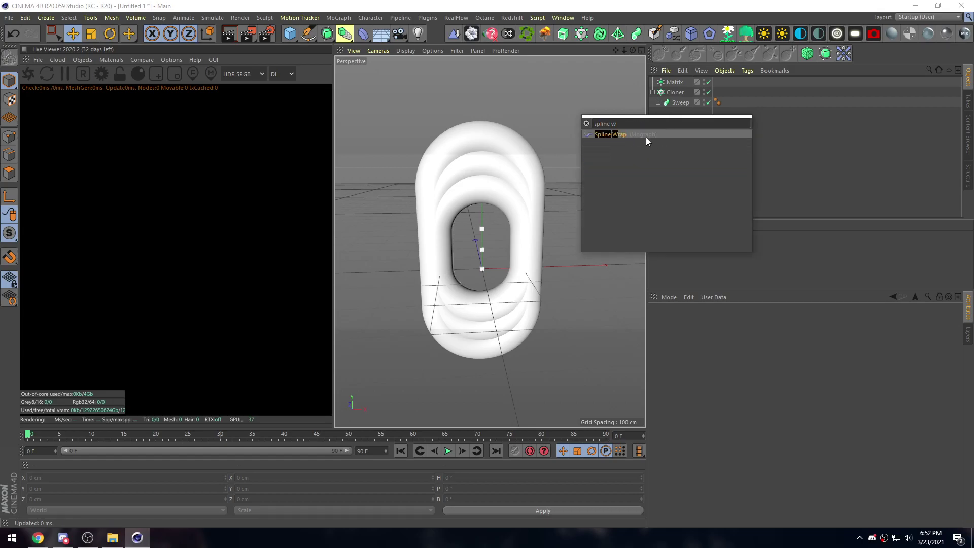
click(618, 135)
click(677, 147)
click(684, 83)
drag(699, 97, 671, 93)
click(520, 206)
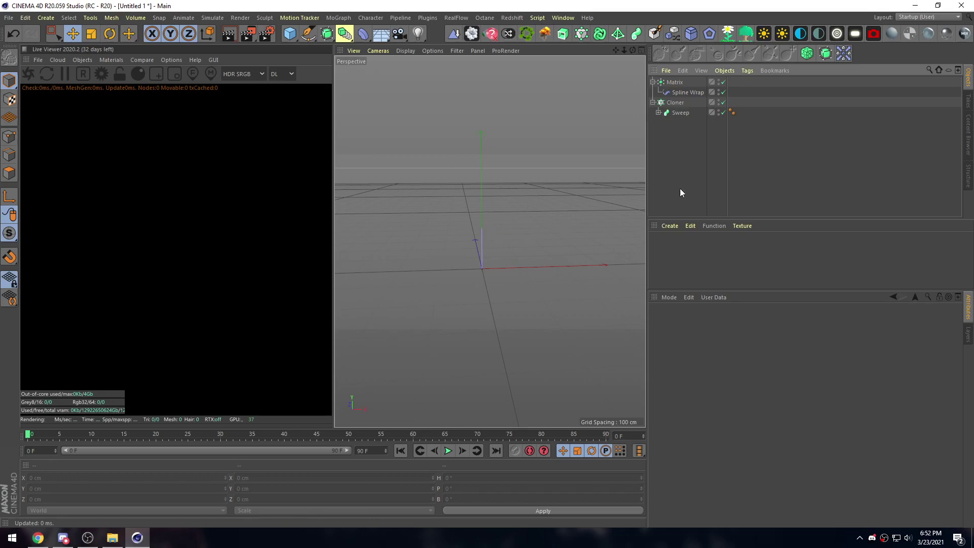
- Draw an open, wavy Bezier spline about 477 cm wide and 142 cm high with the Pen tool
click(308, 34)
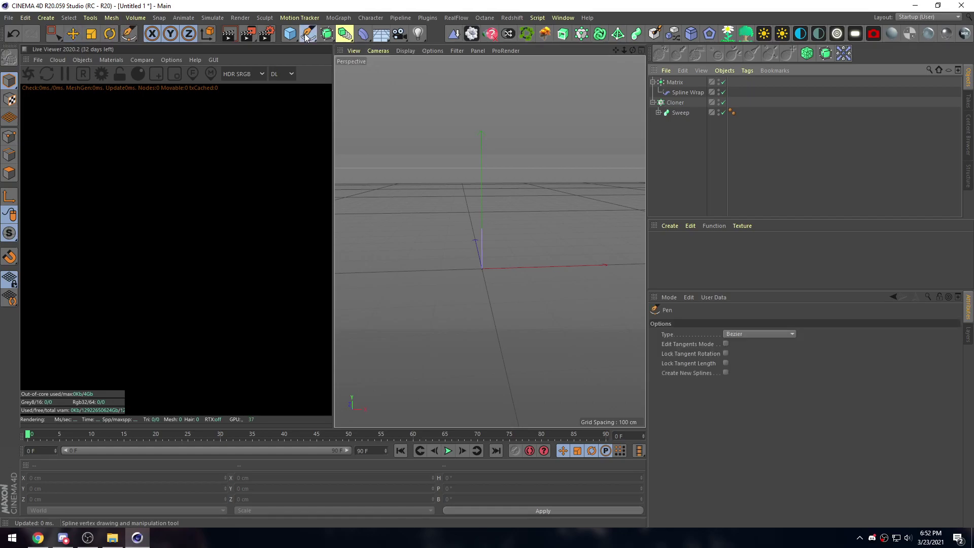
click(405, 181)
drag(441, 206, 454, 206)
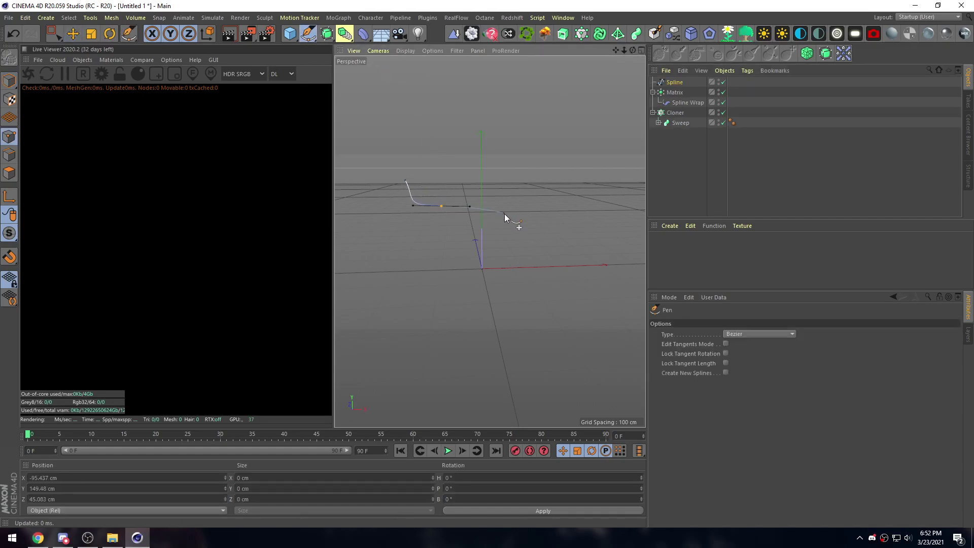
key(ctrl+z)
click(435, 209)
drag(500, 202, 593, 201)
key(ctrl+z)
key(Escape)
click(667, 164)
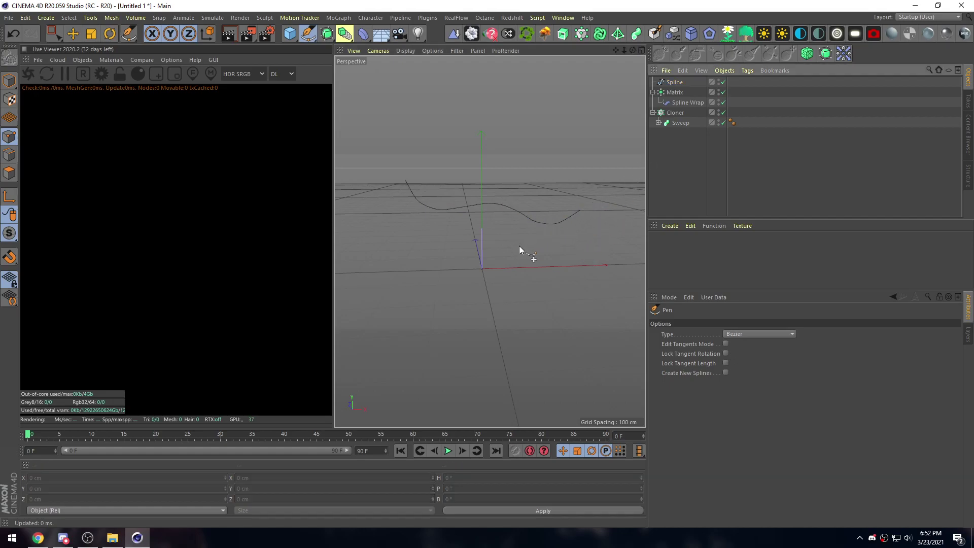
- Draw a second short curved spline below the wavy one and delete it
click(507, 241)
drag(486, 283, 428, 307)
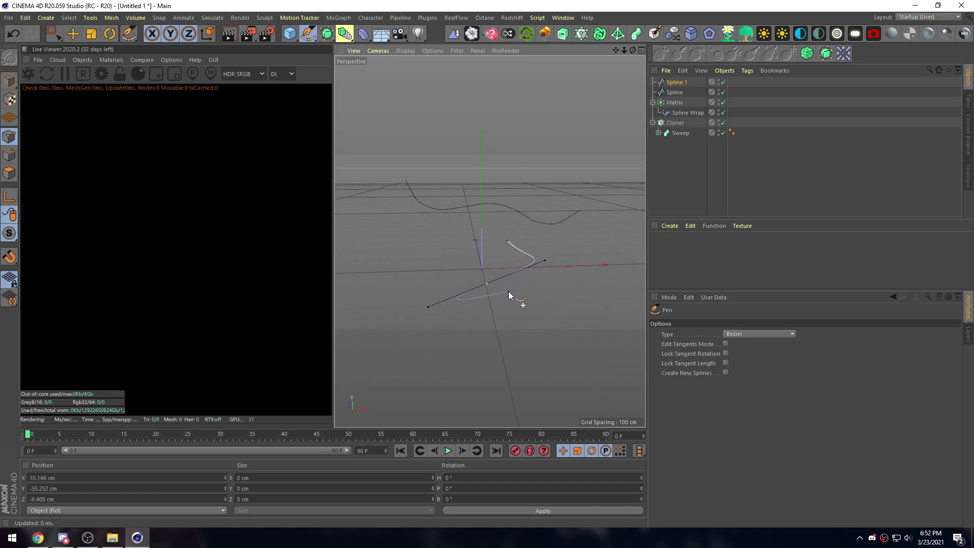
key(Escape)
key(Escape)
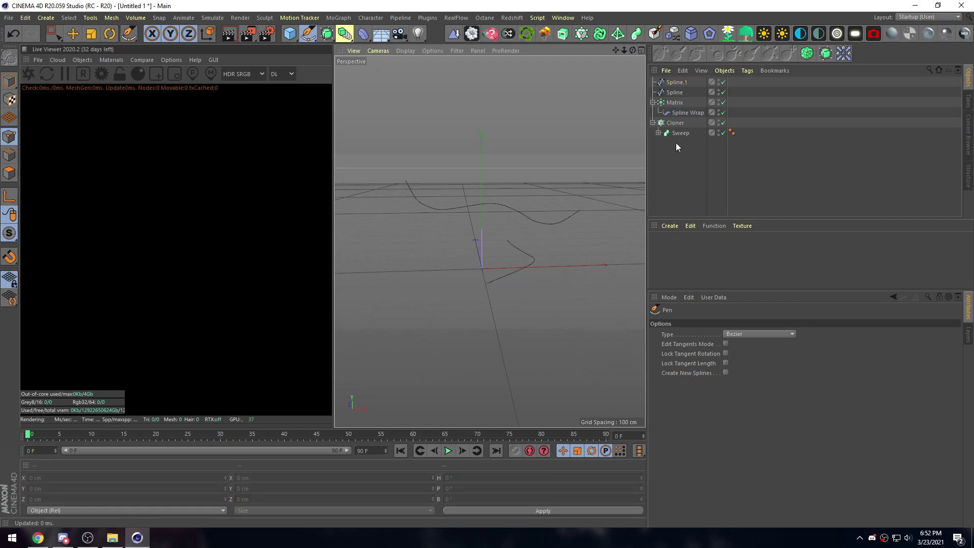
click(677, 84)
key(Delete)
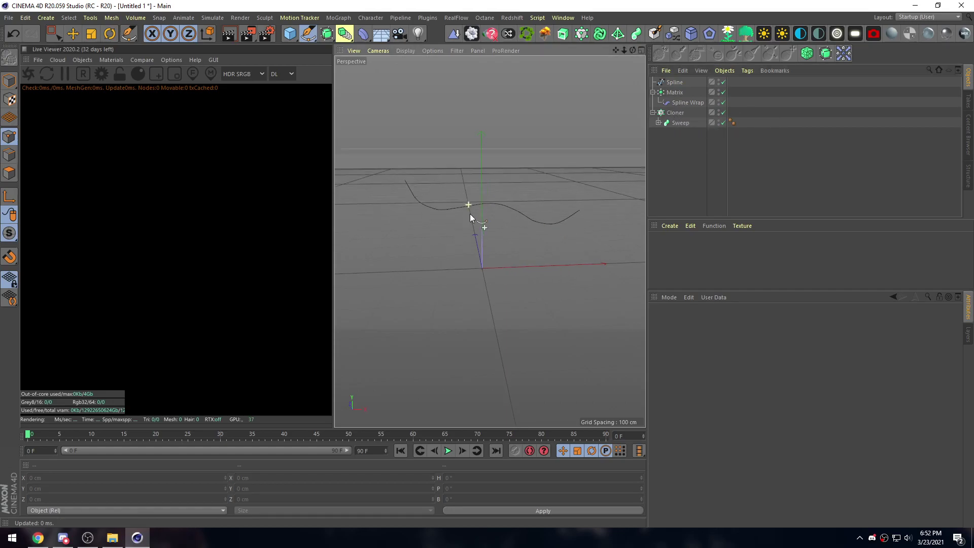
- In Model mode, assign the wavy spline to the Spline Wrap and set the wrap's axis to +Y
click(672, 82)
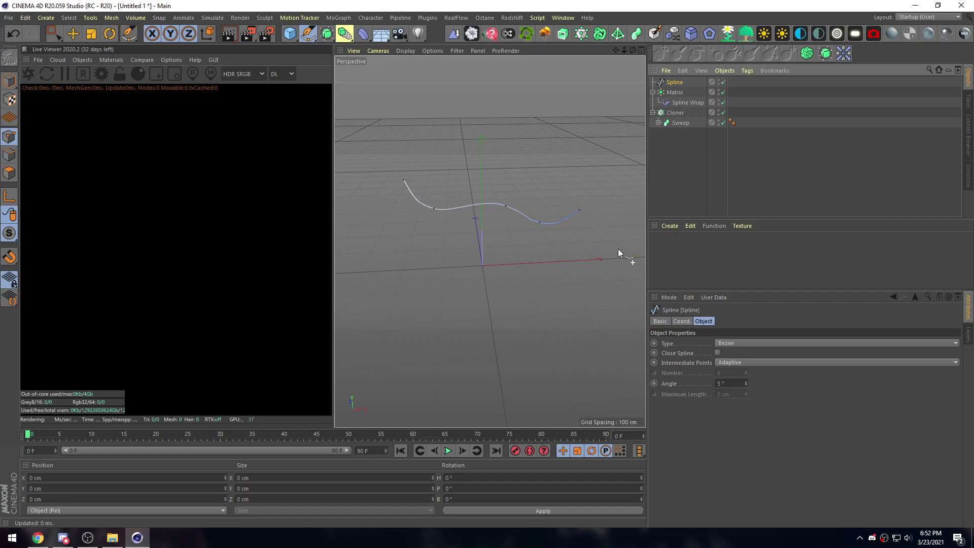
click(9, 83)
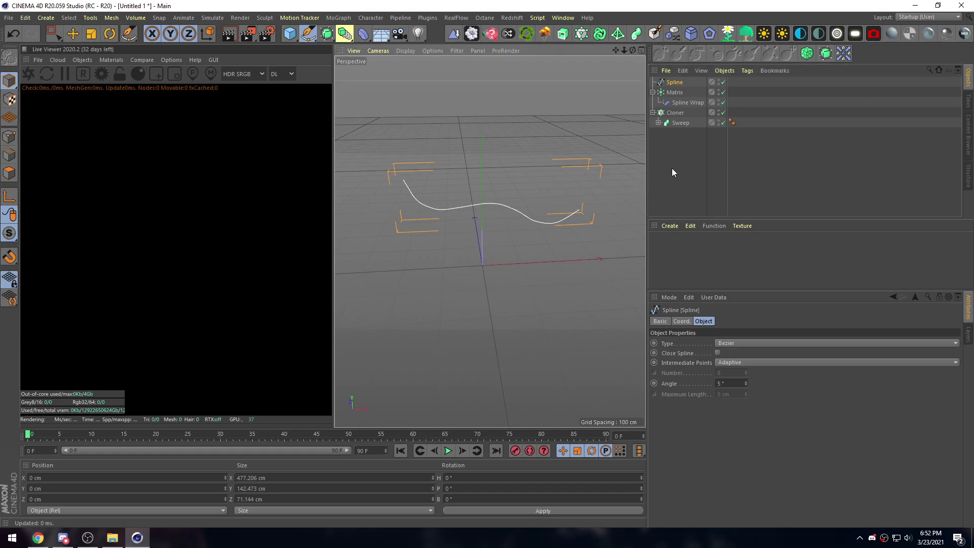
click(682, 103)
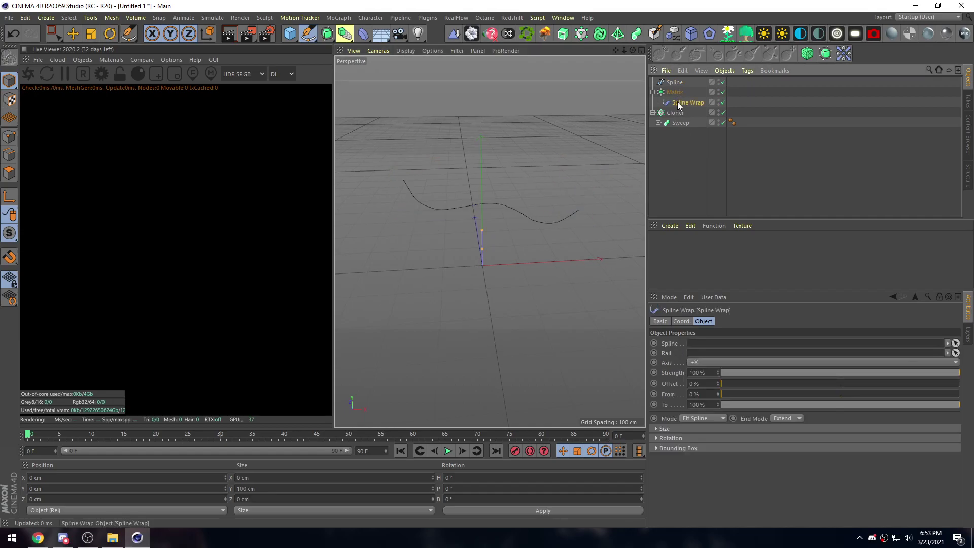
drag(675, 83, 695, 342)
alt+drag(515, 238, 421, 229)
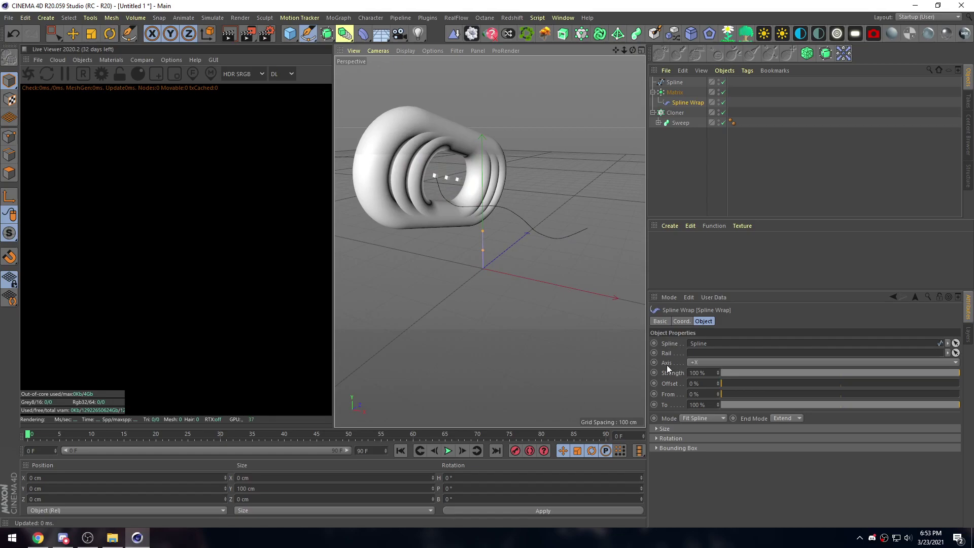
click(692, 361)
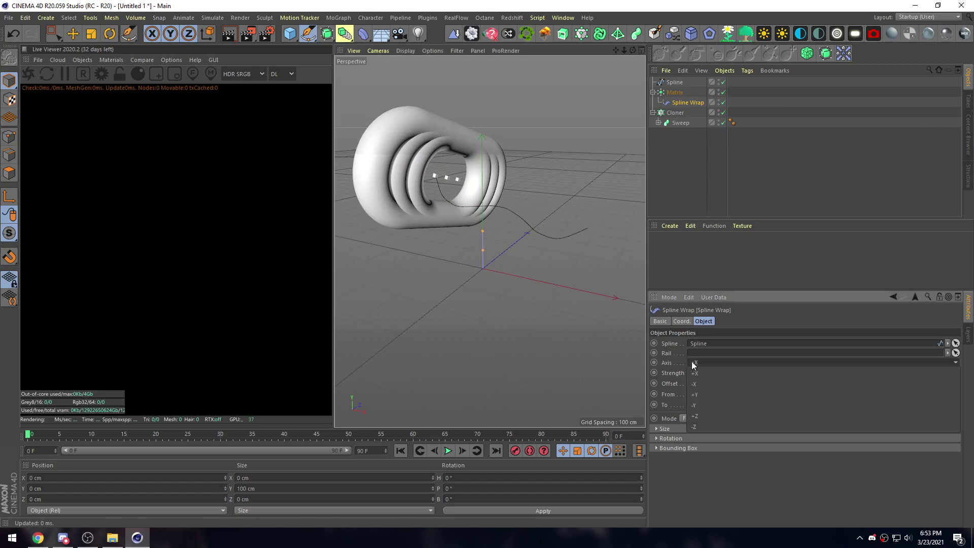
click(699, 395)
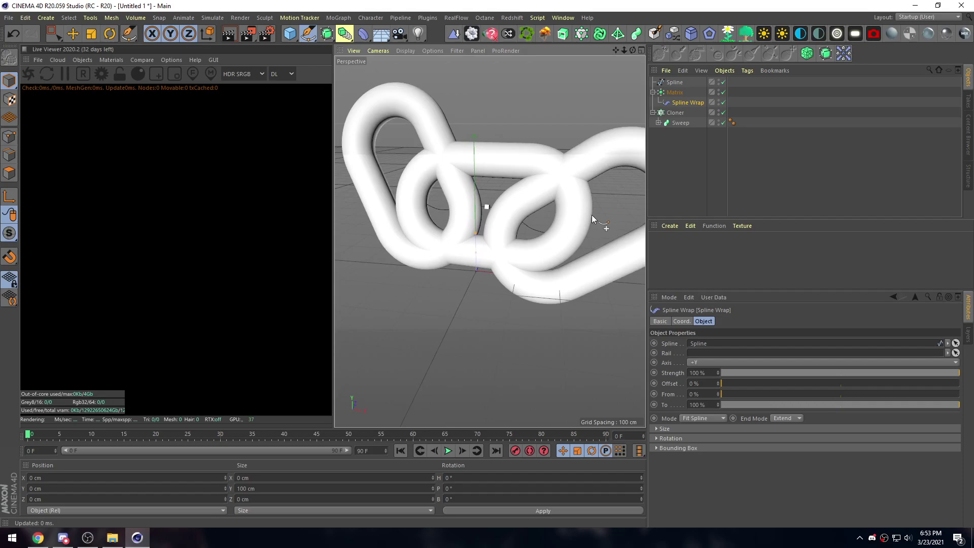
- Set the Matrix's per-step heading rotation (R.H) to 90° so that alternate chain links are turned crosswise
click(664, 92)
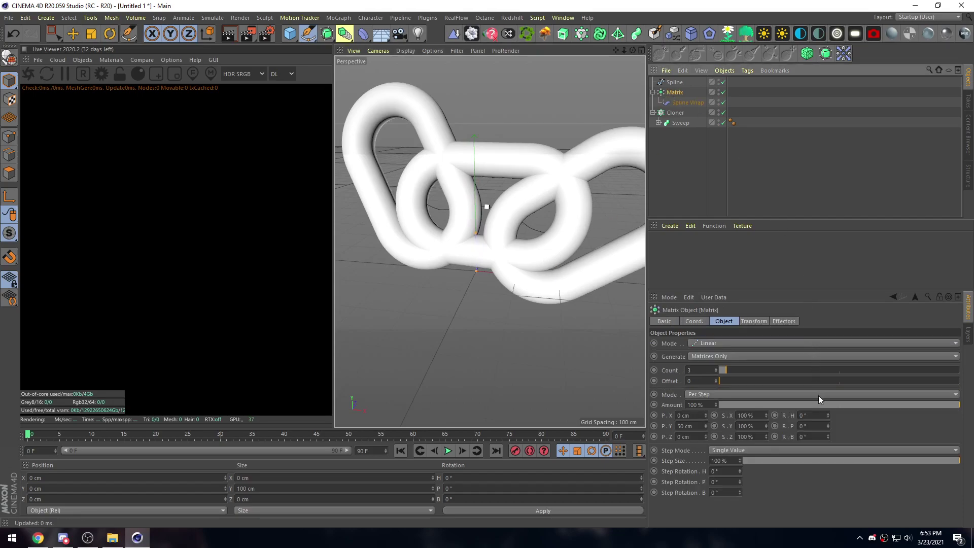
click(805, 415)
text(90)
key(Return)
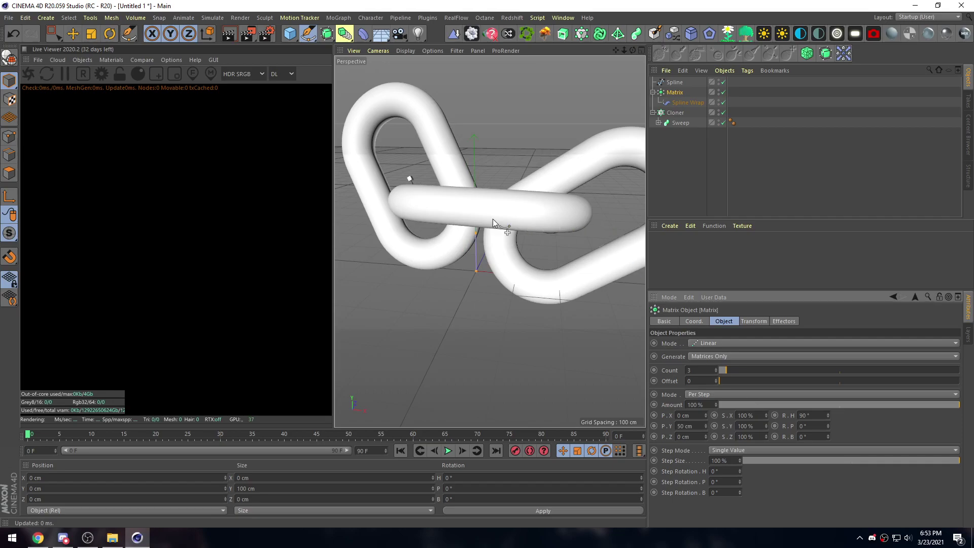
alt+drag(513, 272, 522, 237)
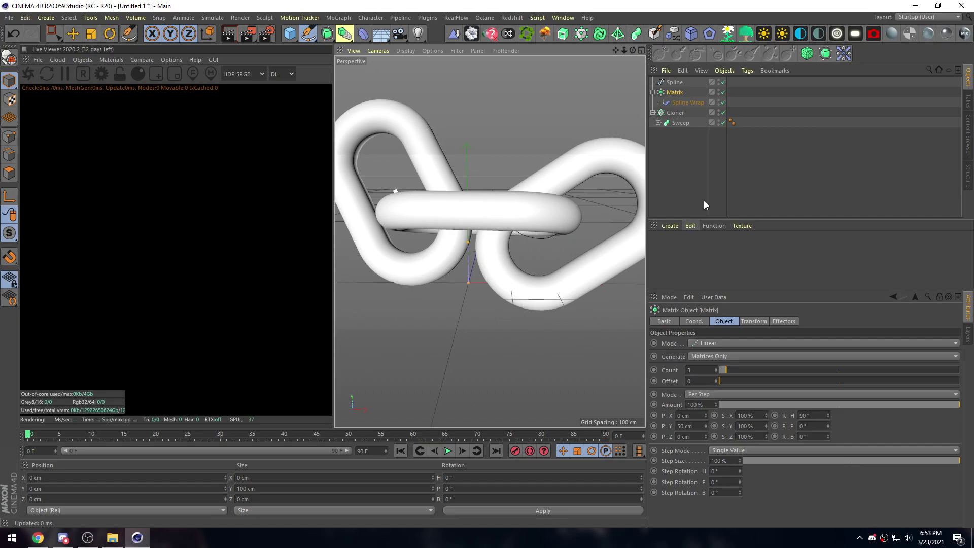
- Scale the Sweep link down uniformly until the links are small compared with the wavy spline
click(677, 123)
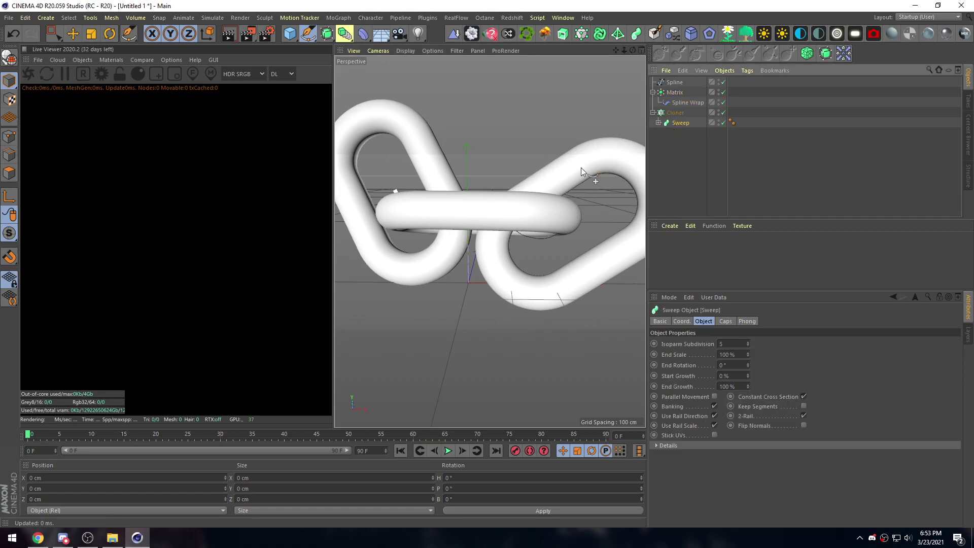
key(t)
click(677, 122)
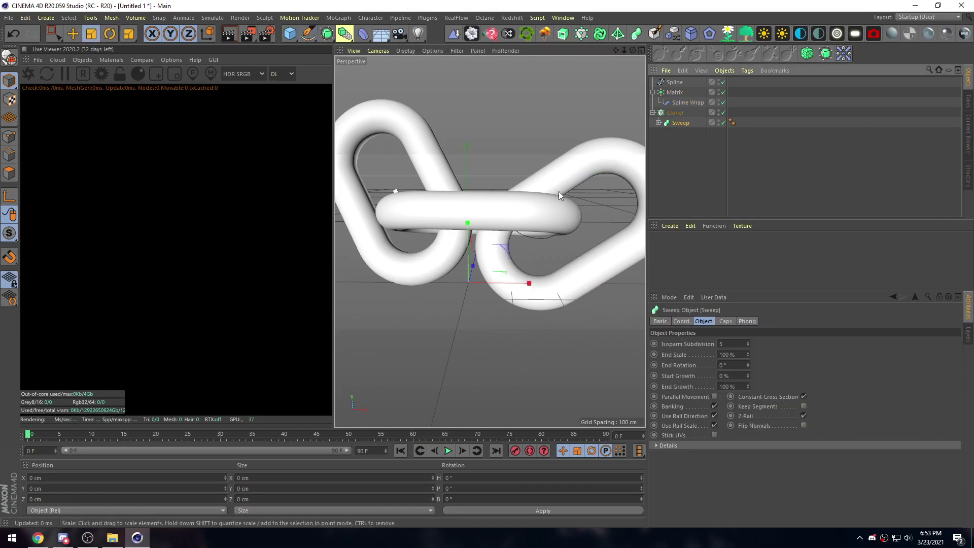
drag(522, 176, 341, 230)
- Raise the Matrix's count to 20 so that the links join into a continuous chain along the spline
click(678, 96)
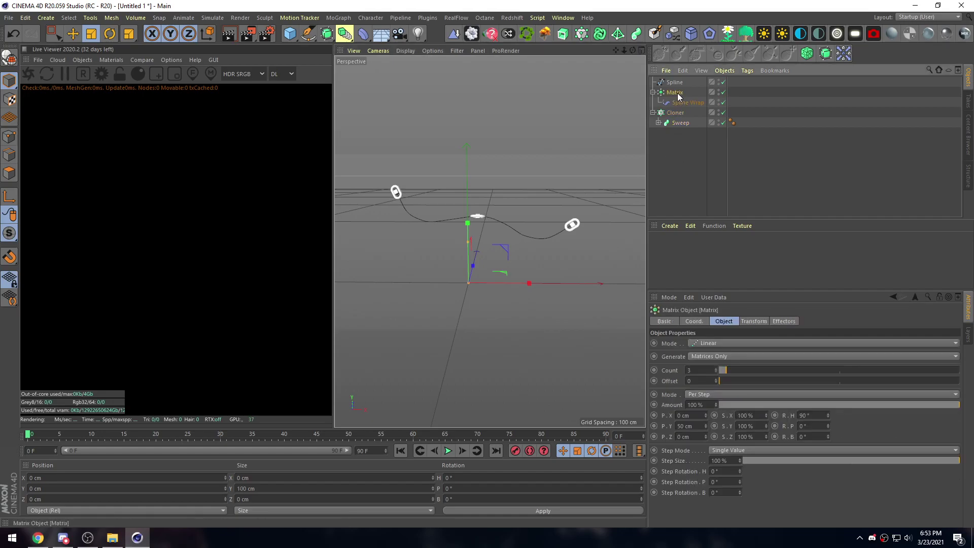
drag(728, 371, 767, 374)
alt+right_drag(554, 237, 549, 191)
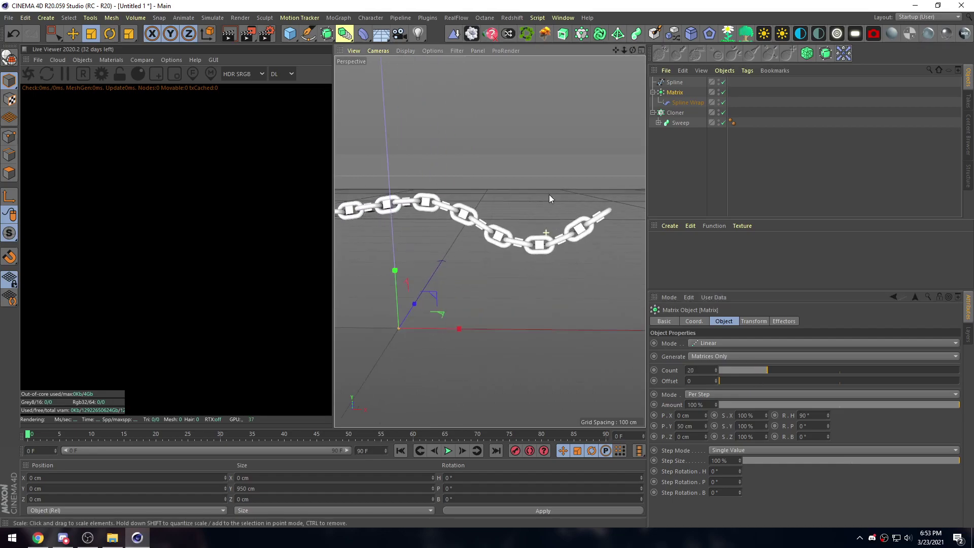
alt+drag(549, 190, 553, 221)
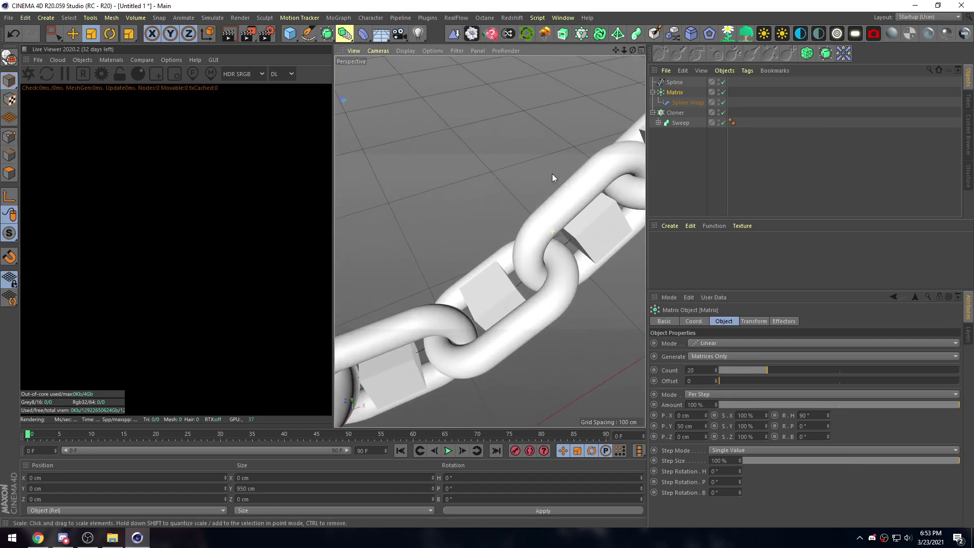
- Examine how the links interlock from several angles, both close up and along the whole chain
alt+right_drag(552, 173, 522, 252)
alt+drag(521, 252, 507, 275)
alt+right_drag(511, 265, 497, 163)
alt+drag(497, 163, 498, 202)
mouse_move(498, 202)
alt+right_down()
mouse_move(449, 255)
mouse_move(510, 211)
alt+right_up()
alt+drag(478, 271, 643, 240)
alt+drag(457, 254, 498, 243)
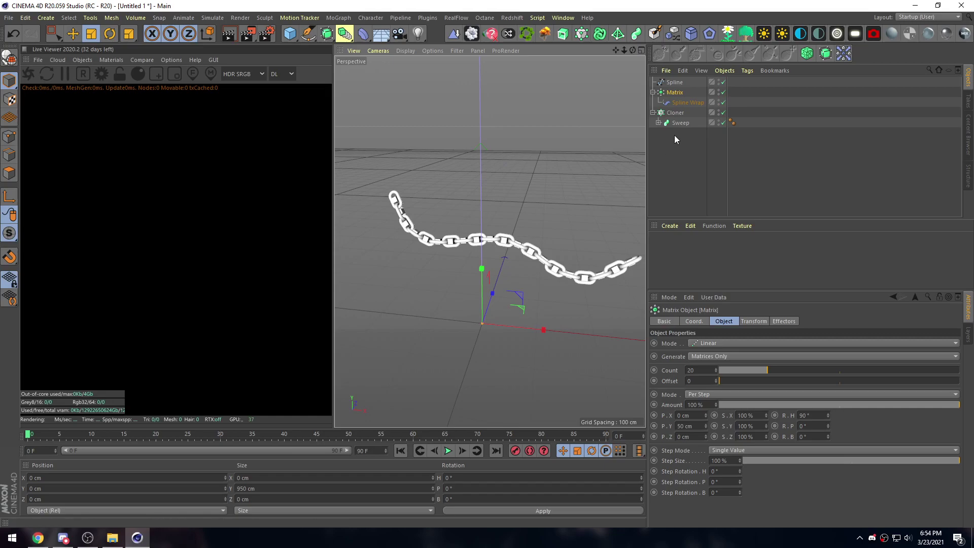
- Try thickening the links by raising the radius of the Sweep's Circle to 16.12 cm, and undo the change
click(665, 123)
click(657, 124)
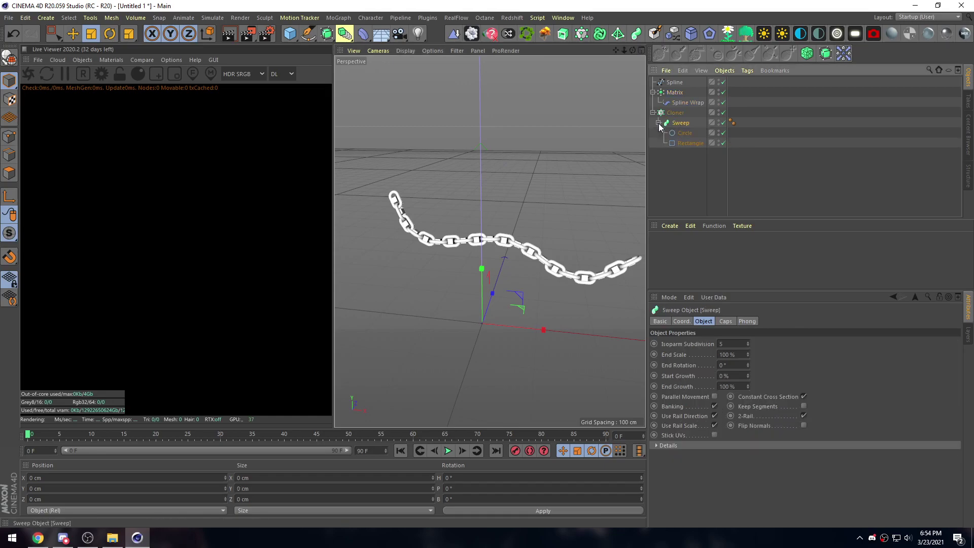
click(683, 133)
mouse_move(745, 363)
mouse_down()
mouse_move(745, 350)
mouse_move(744, 361)
mouse_up()
alt+drag(520, 243, 607, 174)
alt+drag(485, 238, 634, 213)
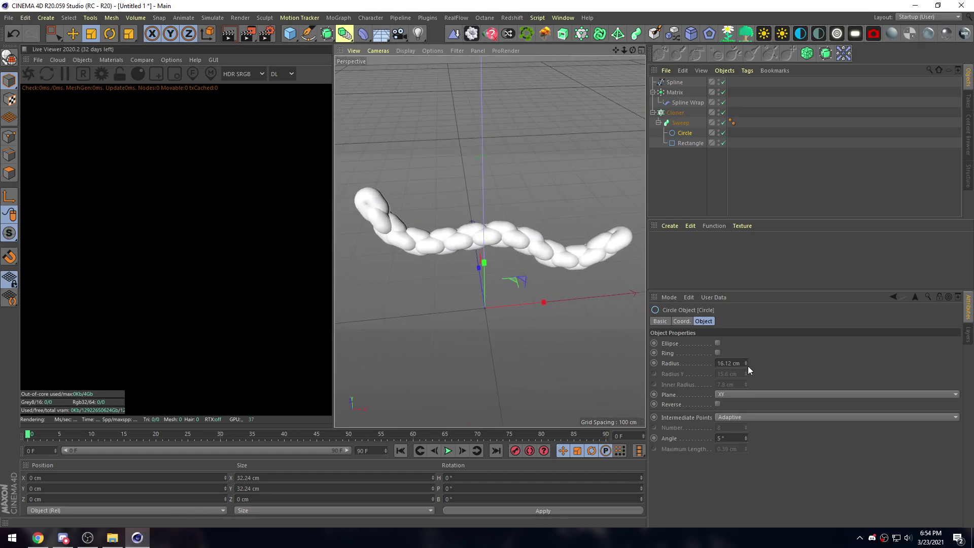
key(ctrl+z)
alt+drag(528, 284, 515, 265)
click(573, 303)
alt+drag(573, 304, 430, 282)
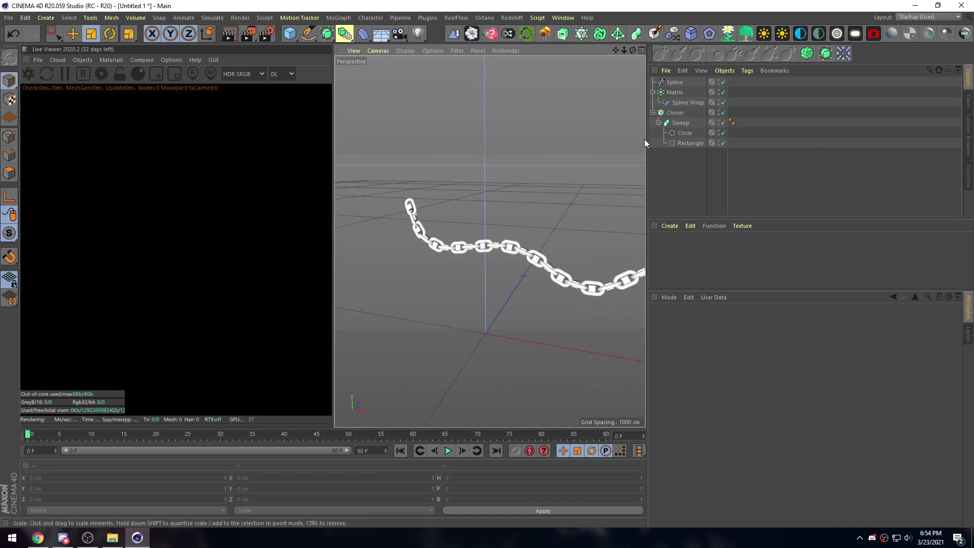
- Try an even thicker link with a Circle radius of 28.12 cm, and undo the change
click(685, 133)
drag(745, 363, 745, 350)
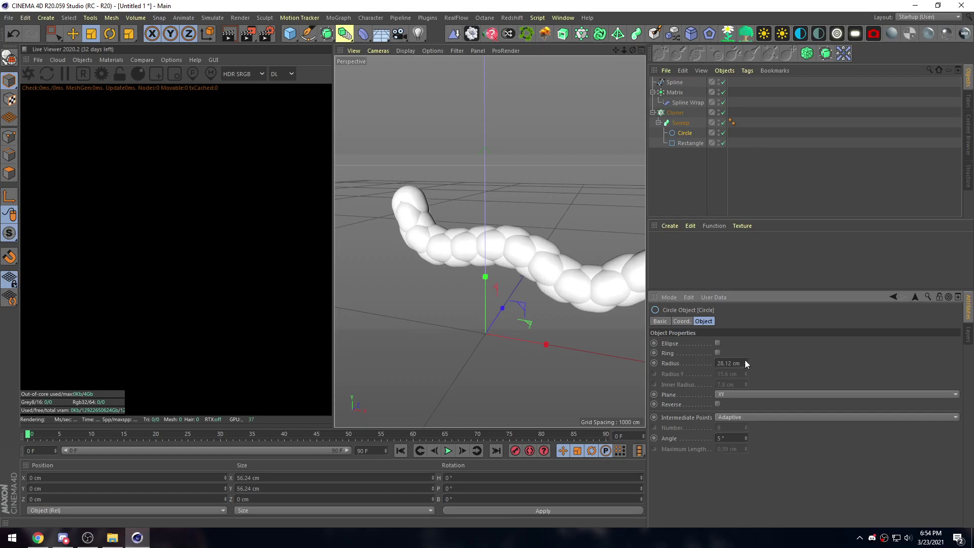
scroll(512, 258, up, 5)
alt+drag(634, 269, 434, 246)
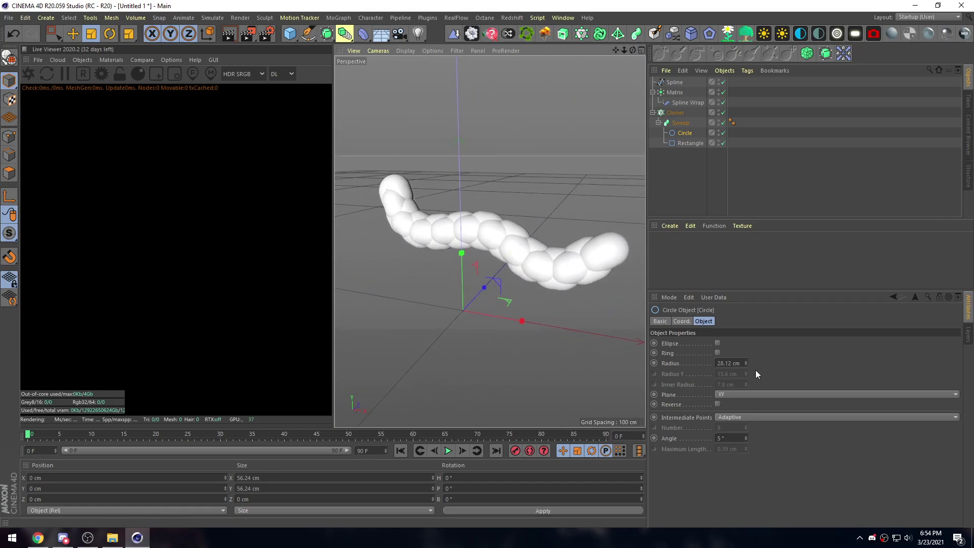
key(ctrl+z)
alt+drag(551, 297, 473, 244)
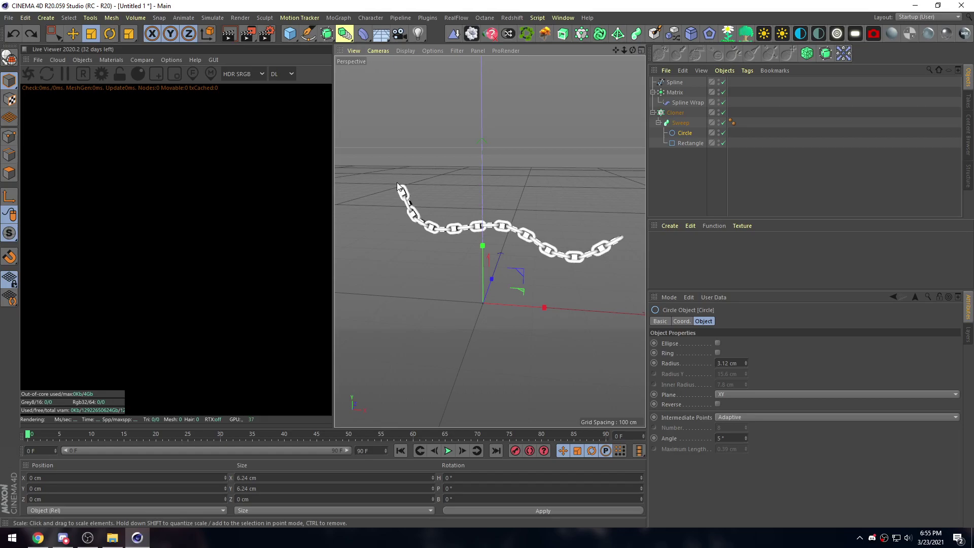
- Add a Cube with its default size at the origin beneath the chain
click(289, 34)
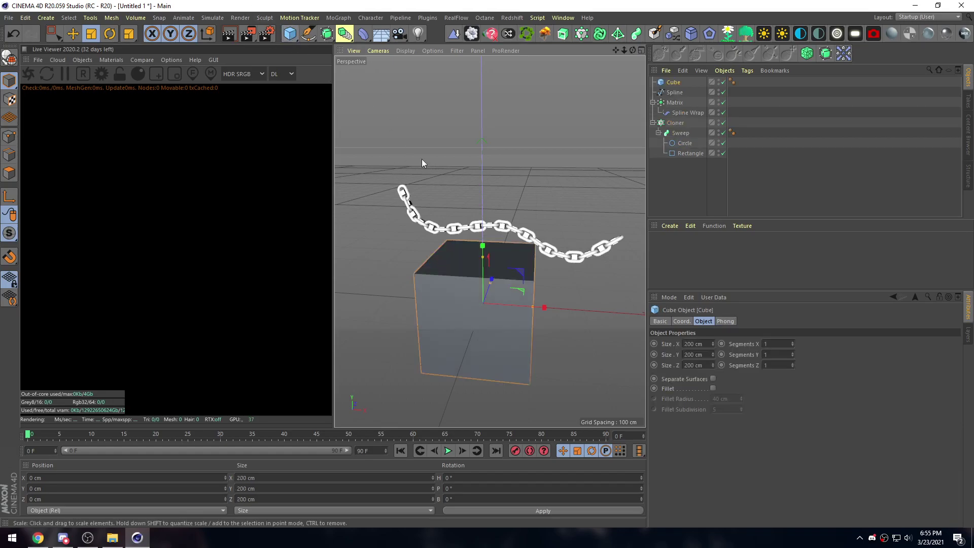
alt+drag(439, 177, 431, 309)
- Select the wavy spline with the Pen tool and pick the point at its first end for editing
click(664, 95)
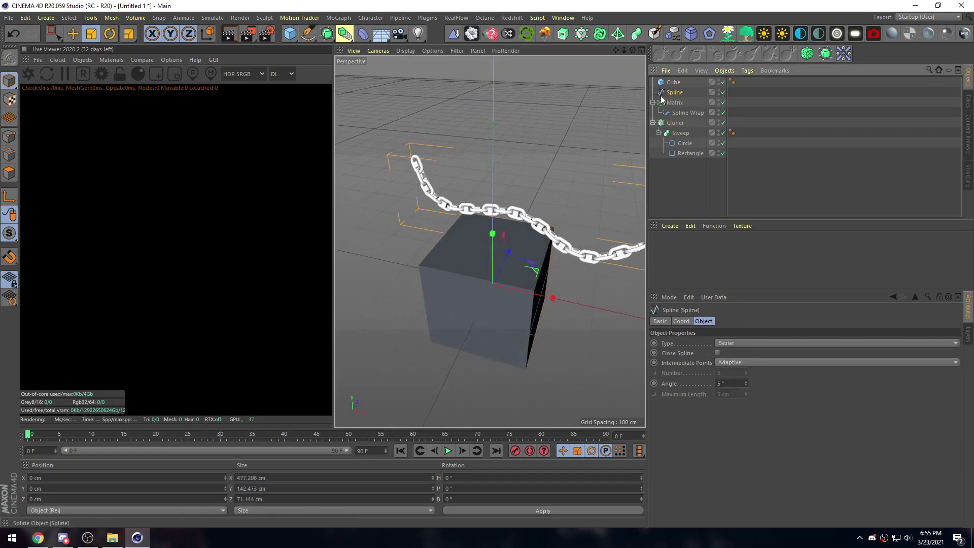
click(309, 33)
alt+drag(507, 228, 492, 202)
alt+drag(405, 168, 402, 147)
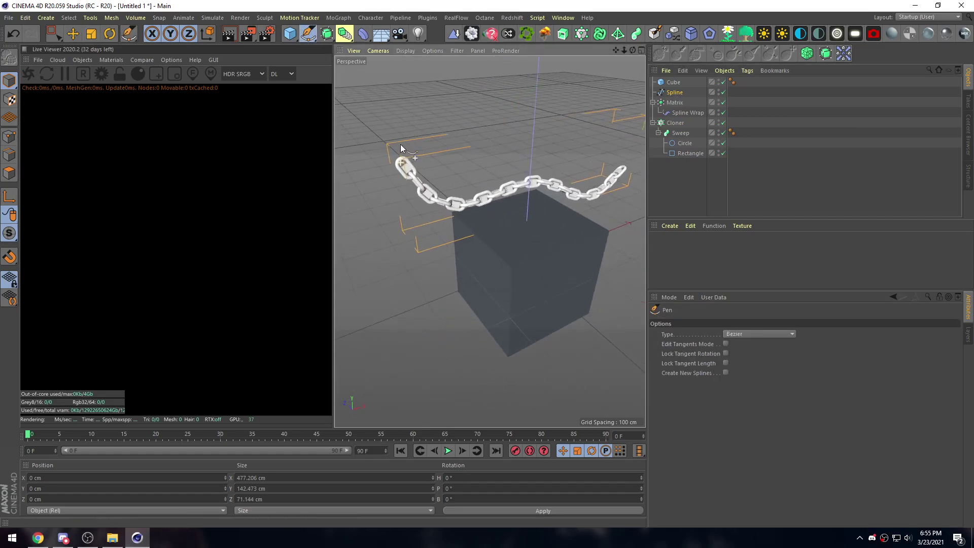
click(676, 92)
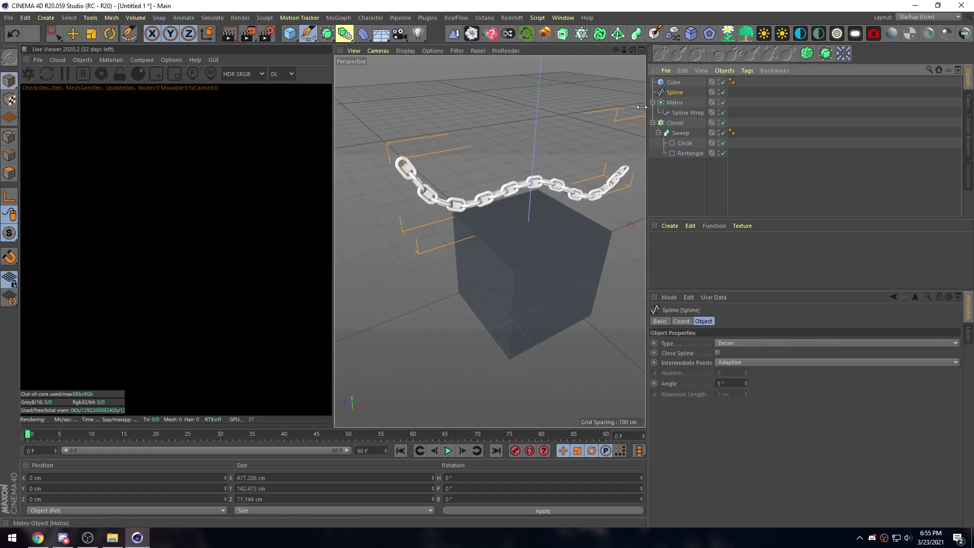
click(308, 33)
scroll(412, 177, up, 4)
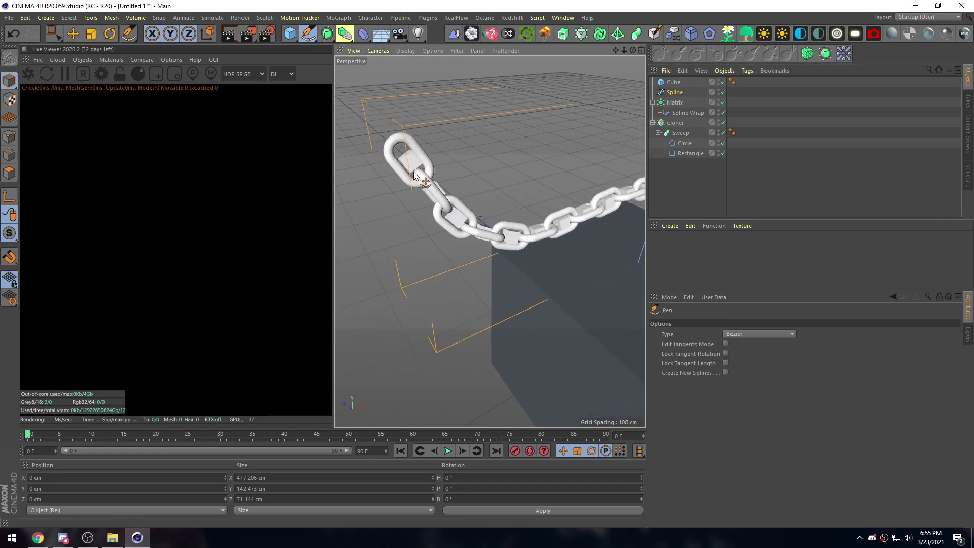
alt+drag(415, 175, 402, 213)
alt+drag(447, 181, 421, 187)
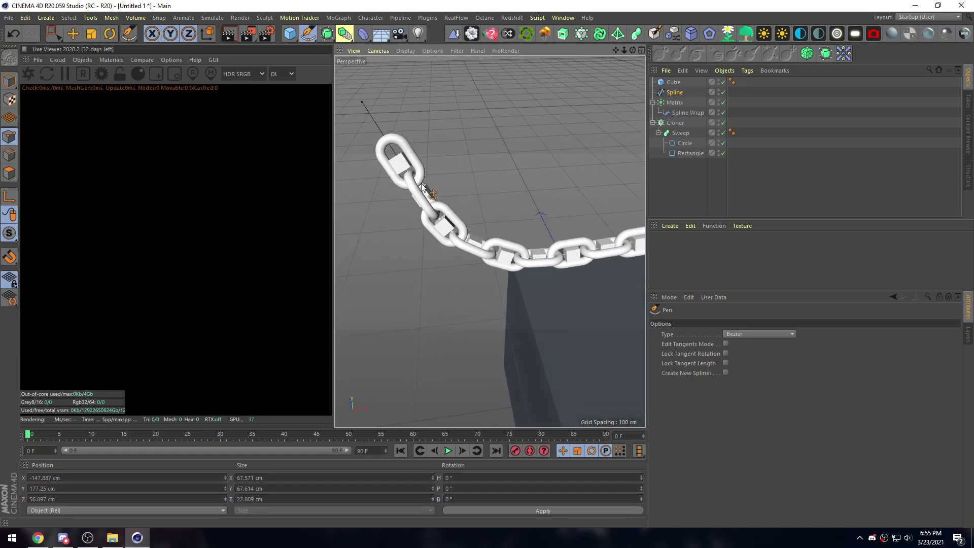
- Enable X-Ray for the Cloner and the Sweep so that the spline can be seen through the links
click(675, 103)
click(663, 320)
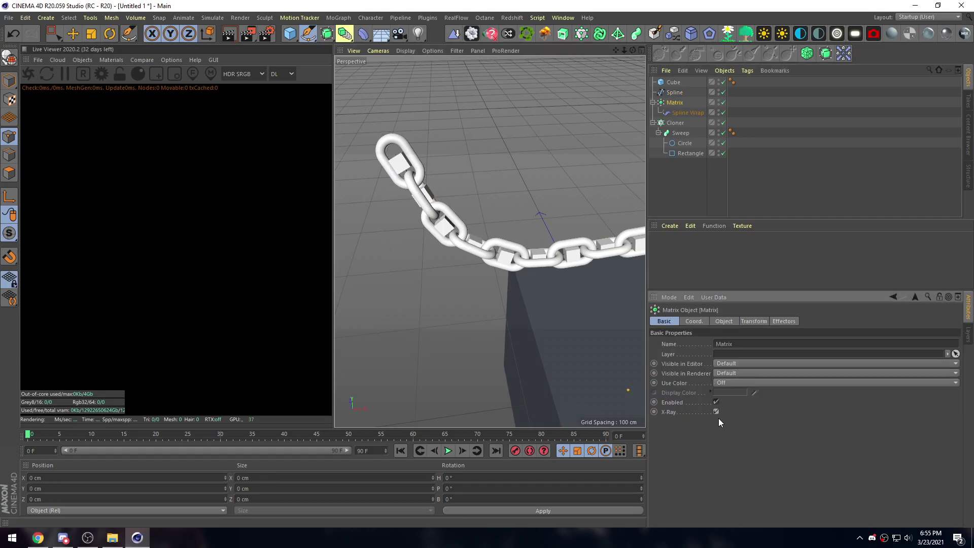
click(675, 123)
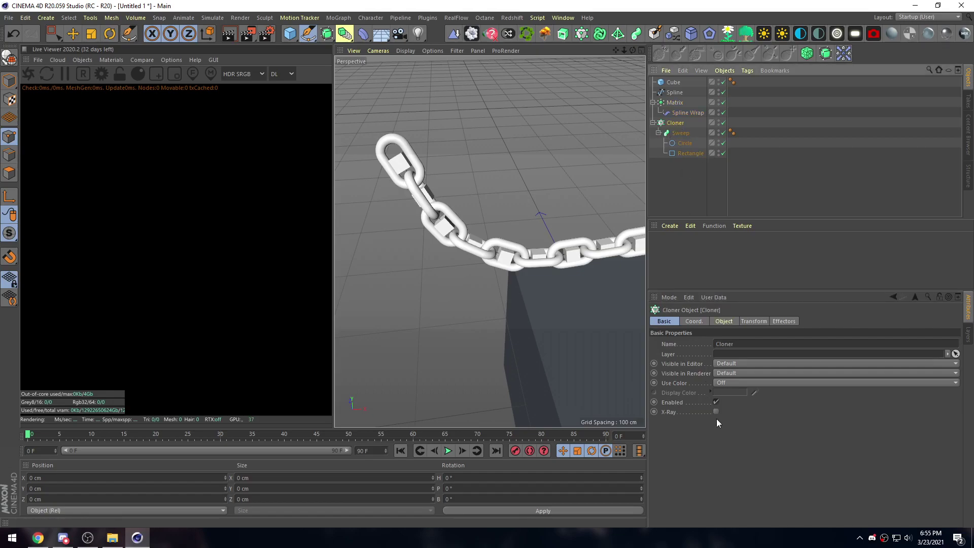
click(716, 412)
click(682, 135)
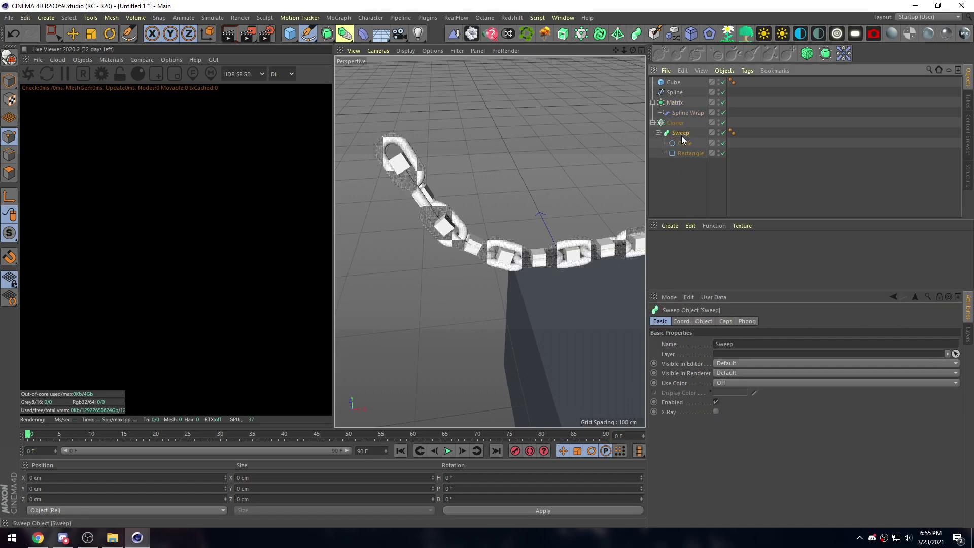
click(716, 411)
alt+drag(533, 304, 619, 154)
click(680, 113)
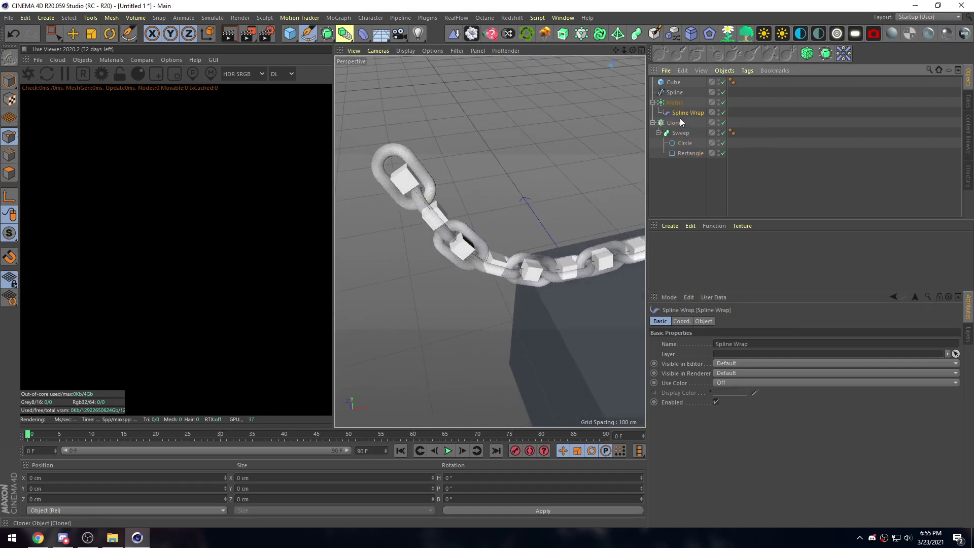
click(670, 103)
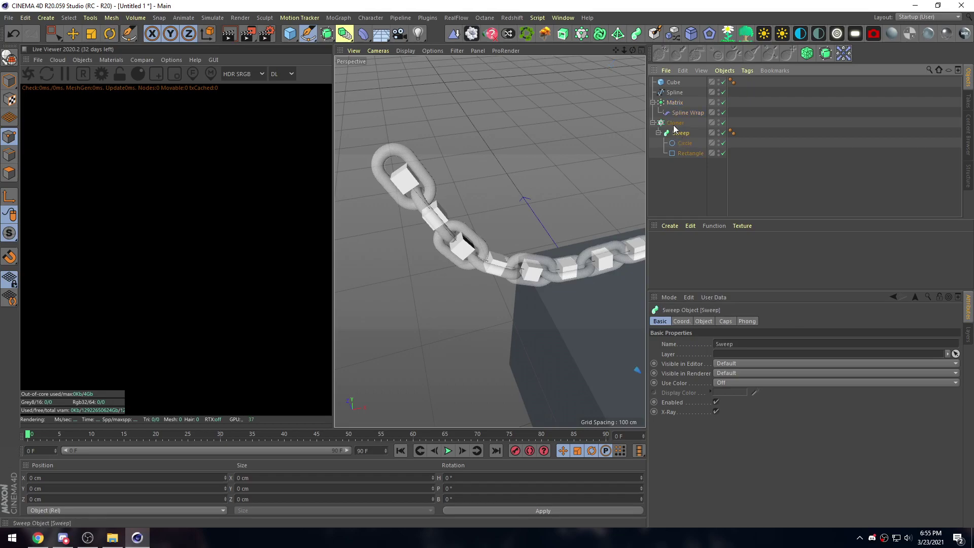
click(674, 124)
alt+drag(406, 208, 488, 270)
- Select the spline, adjust the tangent at its first end and move the end point down beside the cube
click(673, 93)
alt+drag(570, 297, 584, 282)
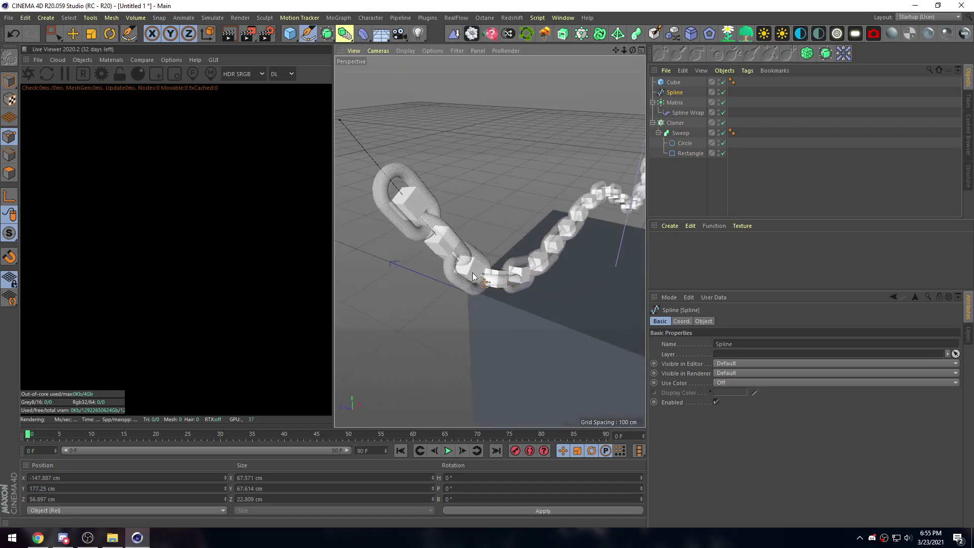
alt+drag(478, 277, 480, 395)
alt+middle_drag(565, 357, 491, 183)
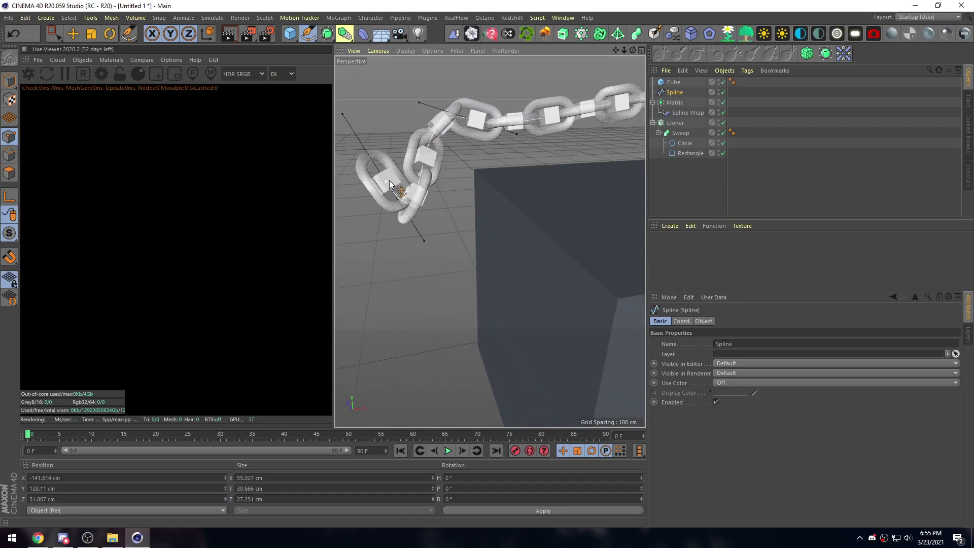
drag(388, 180, 464, 212)
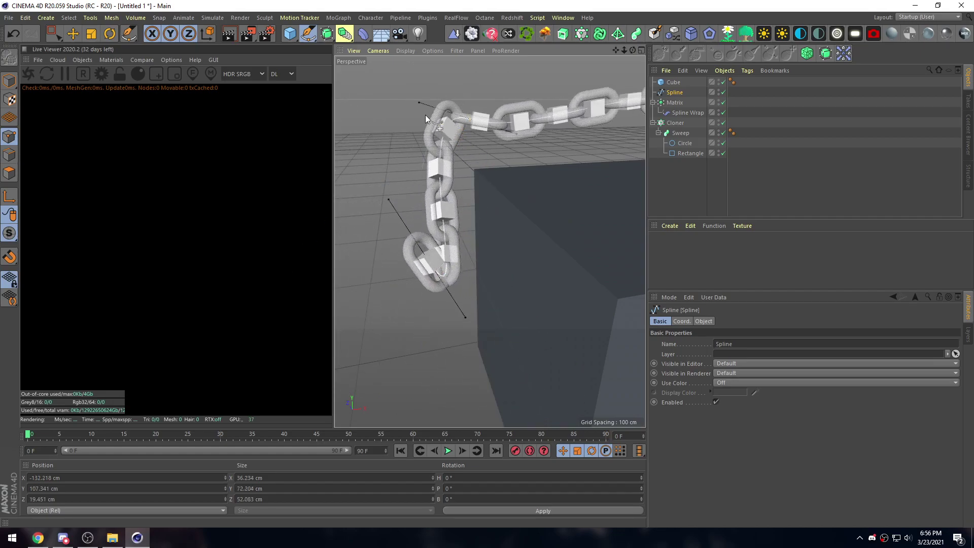
- Adjust the tangents of the spline's first two points so the chain hangs down the cube's side
drag(419, 103, 424, 150)
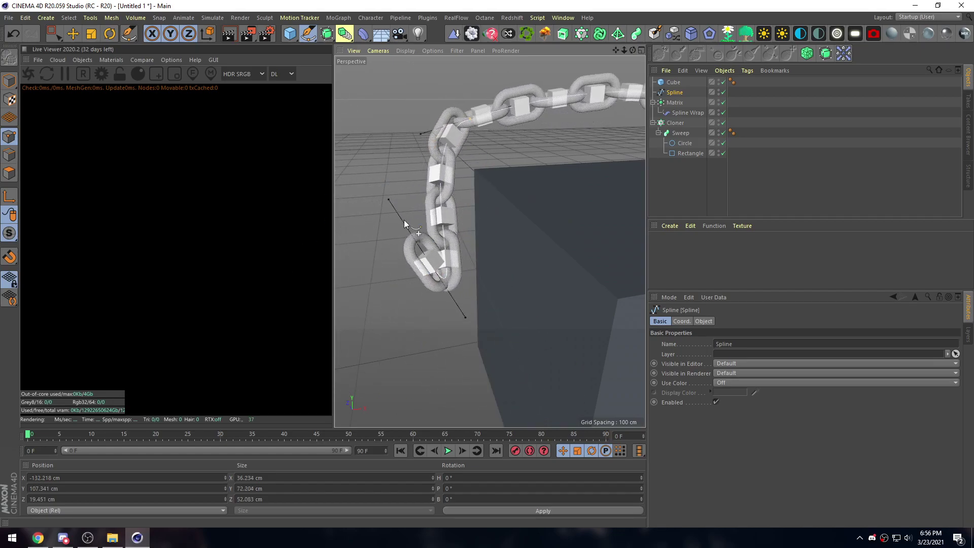
drag(389, 202, 512, 407)
drag(471, 119, 511, 152)
alt+drag(534, 205, 505, 190)
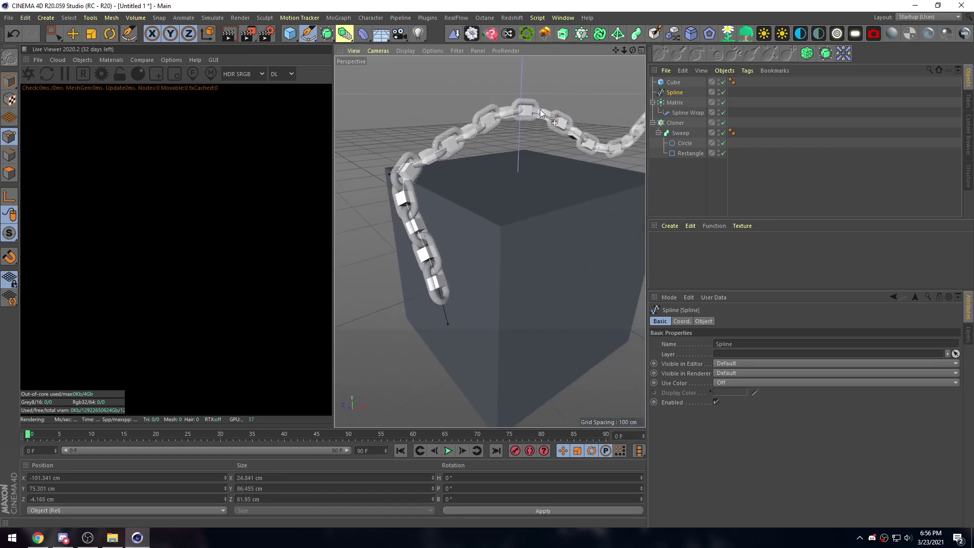
- Raise the spline's middle point above the cube and undo the handle adjustment that pulls the chain into the cube
mouse_move(540, 113)
mouse_down()
mouse_move(540, 132)
mouse_move(556, 100)
mouse_move(570, 126)
mouse_move(540, 116)
mouse_move(546, 135)
mouse_move(531, 99)
mouse_up()
drag(461, 93, 493, 122)
key(ctrl+z)
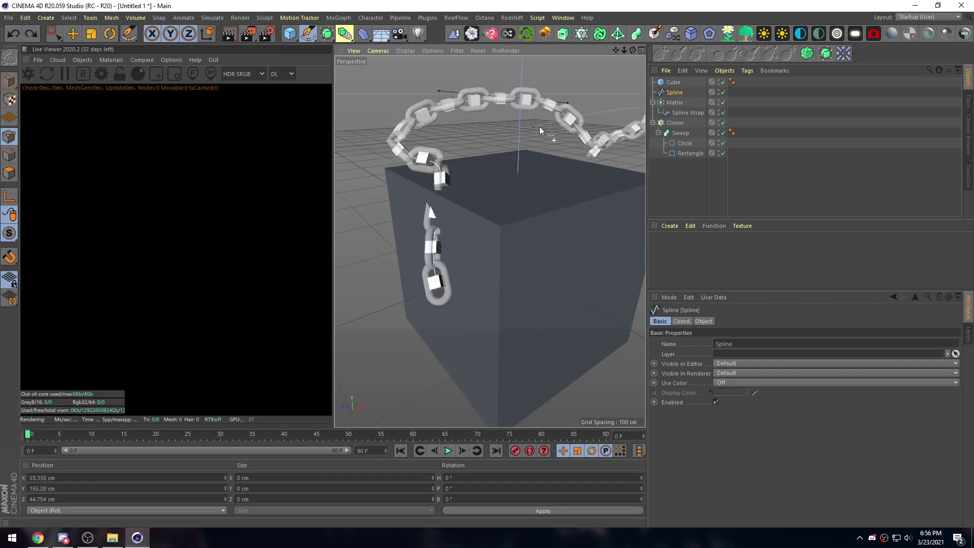
alt+drag(537, 148, 439, 211)
alt+right_drag(439, 211, 491, 189)
alt+drag(460, 206, 480, 190)
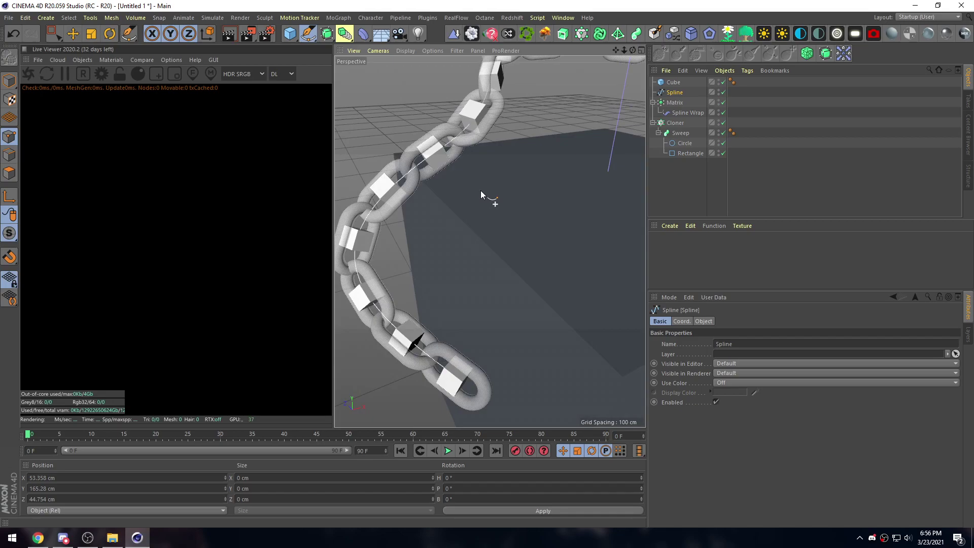
alt+drag(479, 190, 512, 229)
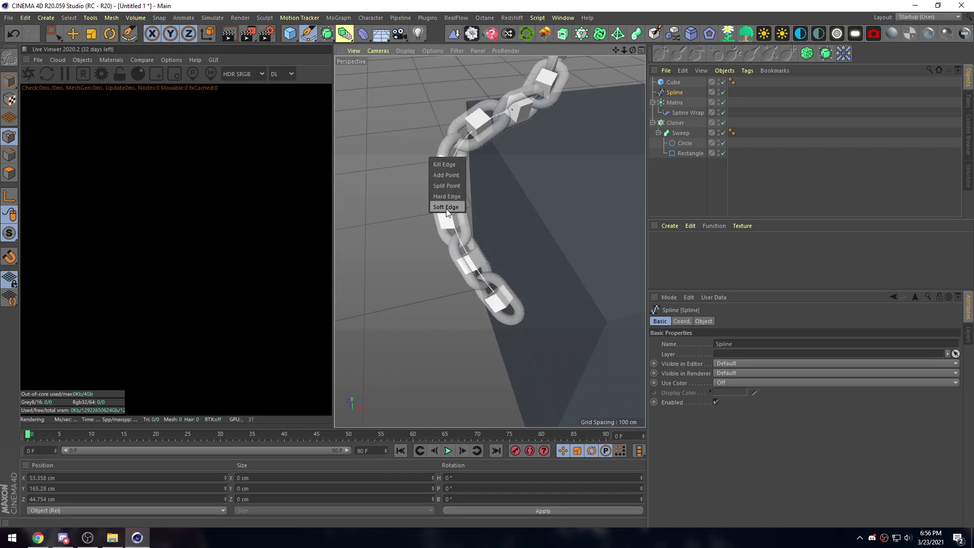
- Soften the spline's points along the cube with Soft Edge to smooth the chain's curve, and deselect the spline
click(449, 207)
mouse_move(478, 223)
alt+mouse_down()
mouse_move(449, 177)
mouse_move(455, 239)
mouse_move(529, 167)
mouse_move(524, 199)
mouse_move(417, 225)
mouse_move(479, 160)
mouse_move(402, 223)
mouse_move(398, 243)
mouse_move(434, 245)
mouse_move(488, 227)
mouse_move(593, 151)
mouse_move(470, 222)
mouse_move(481, 219)
alt+mouse_up()
click(474, 214)
right_click(429, 169)
click(431, 193)
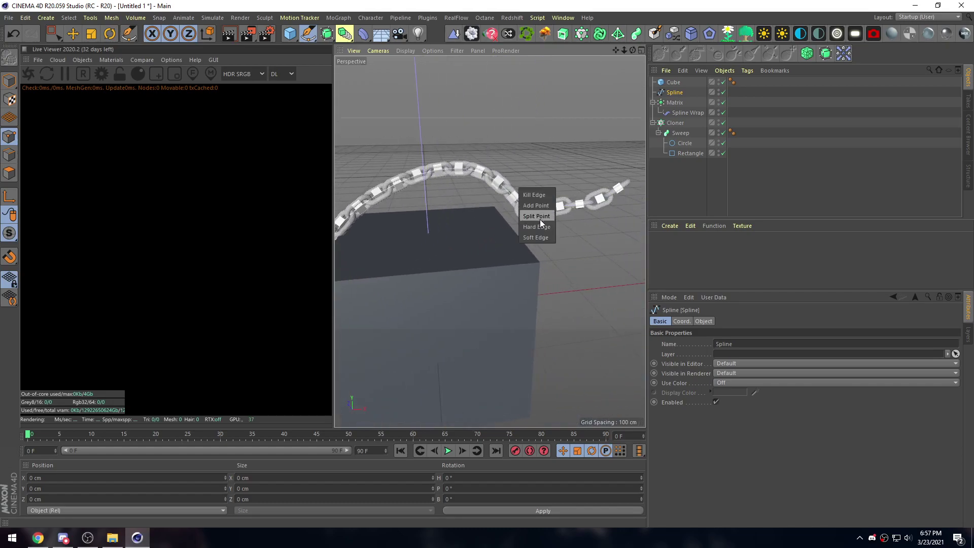
click(537, 236)
right_click(566, 206)
click(568, 220)
right_click(554, 208)
click(556, 231)
alt+drag(458, 204, 507, 228)
click(670, 187)
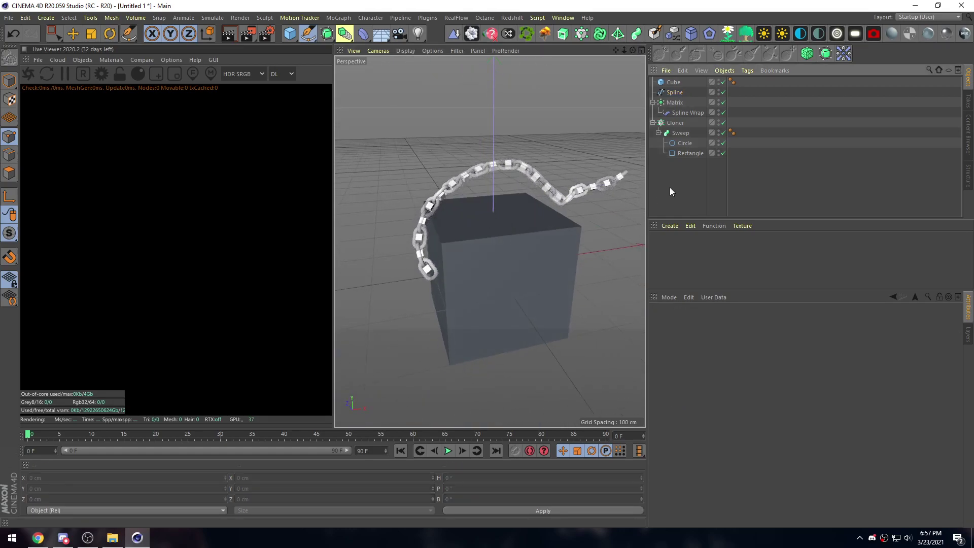
- Delete the cube and bring in the skull model Billelis_Skull_Pack_Model_4
click(673, 83)
key(Delete)
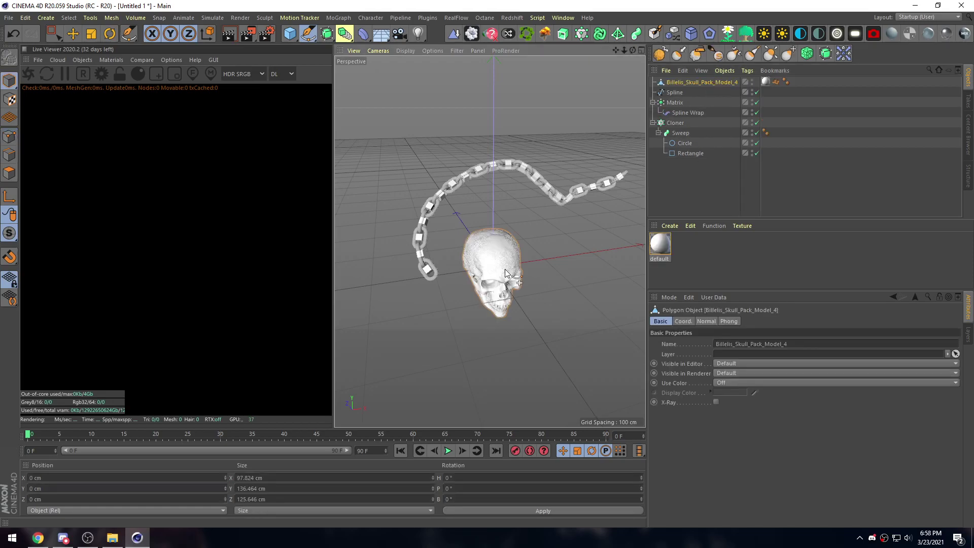
mouse_move(509, 272)
alt+mouse_down()
mouse_move(503, 245)
mouse_move(516, 187)
mouse_move(506, 276)
alt+mouse_up()
scroll(502, 284, up, 6)
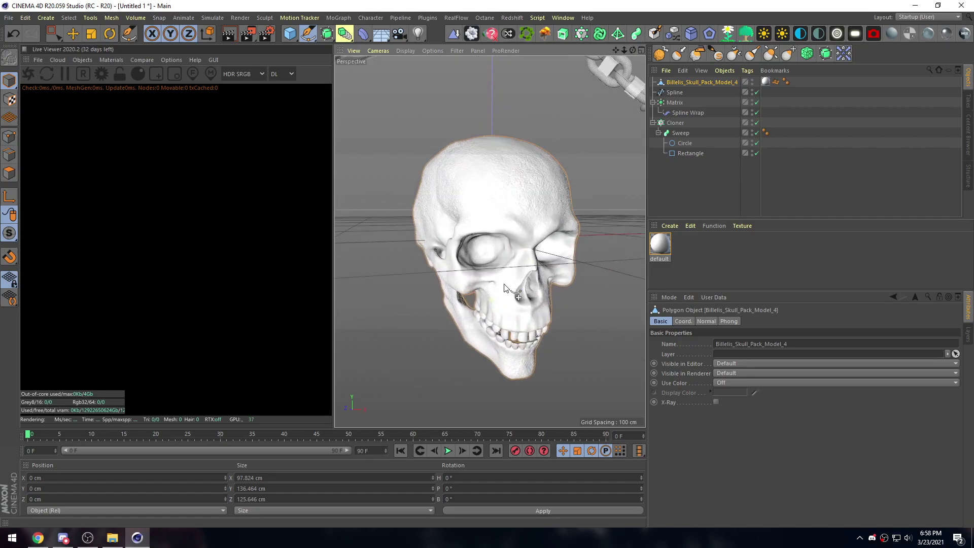
- Rotate the skull to a pitch of about -25.3° and raise it beneath the chain's arch
alt+drag(497, 240, 496, 211)
key(r)
alt+right_drag(488, 167, 488, 145)
scroll(490, 127, up, 3)
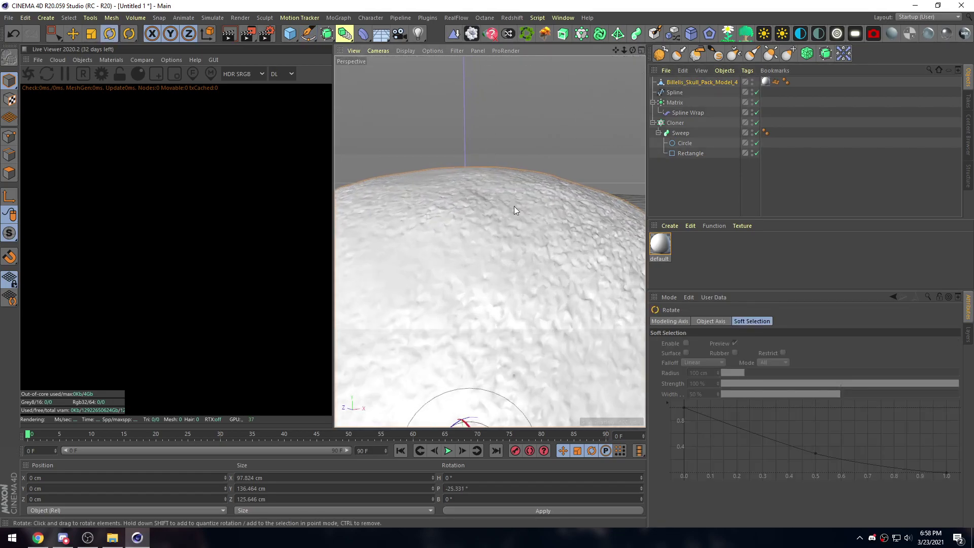
scroll(510, 202, down, 5)
key(e)
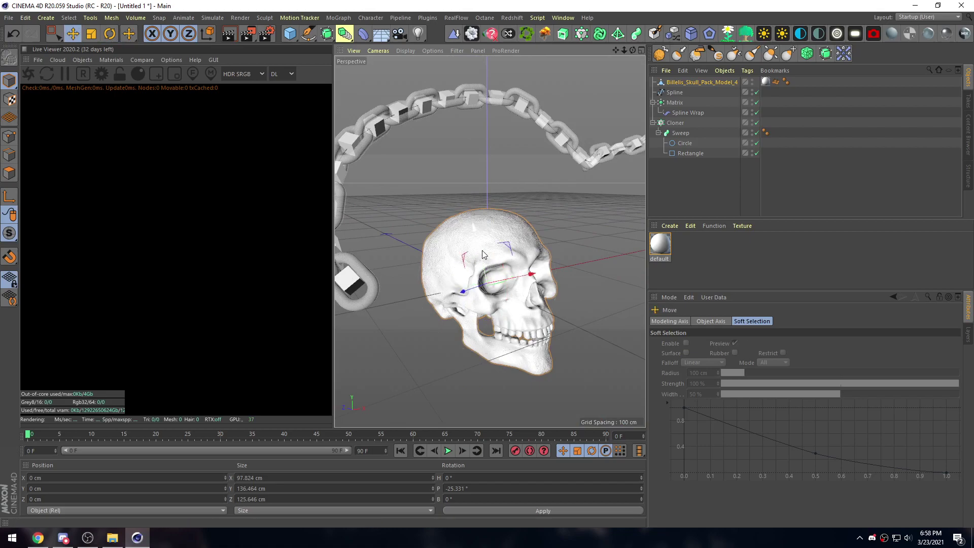
drag(483, 250, 476, 183)
click(574, 227)
alt+drag(573, 227, 491, 247)
- Start the Octane live render with the skull and the chain in frame
click(28, 74)
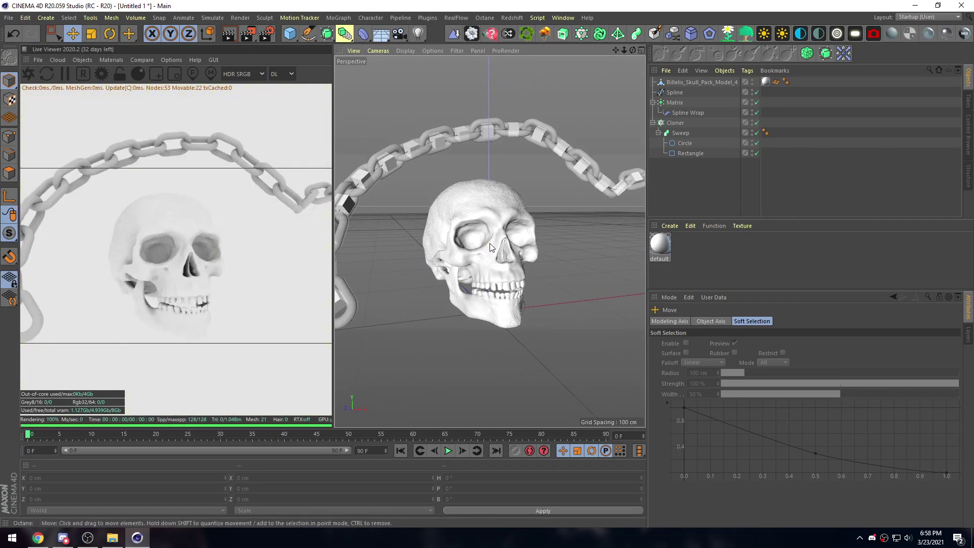
scroll(484, 258, down, 3)
alt+drag(492, 275, 487, 269)
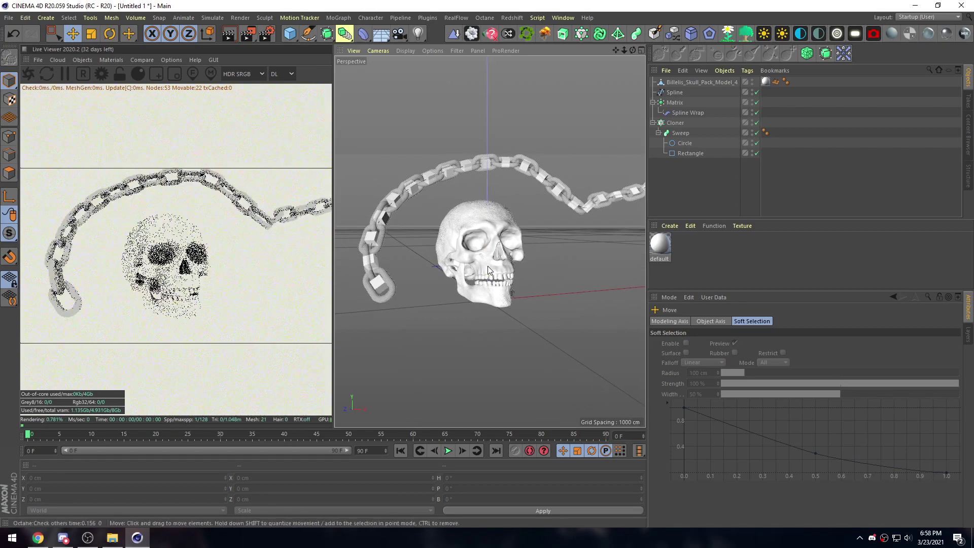
click(679, 133)
key(ctrl+z)
key(t)
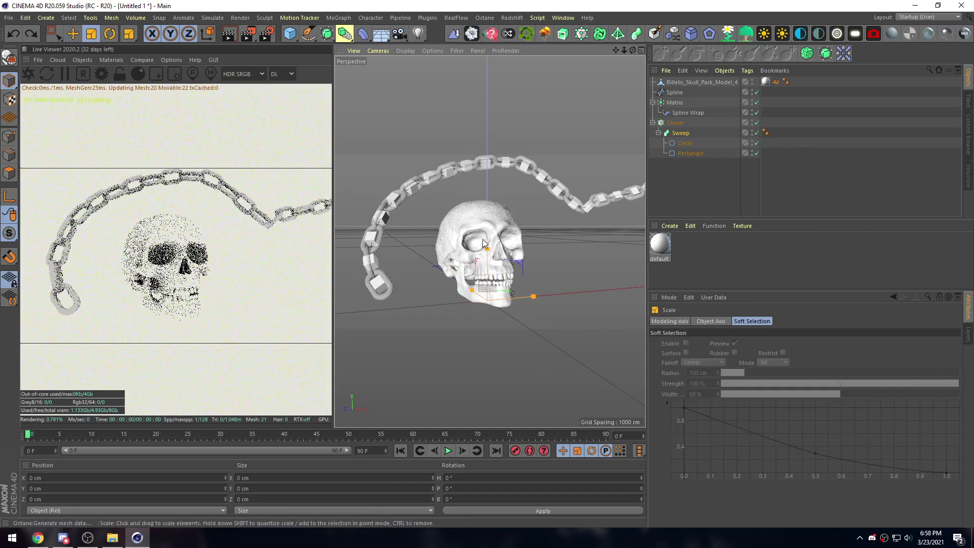
- Set the Matrix object's count to 24 to close up the chain's links
click(674, 103)
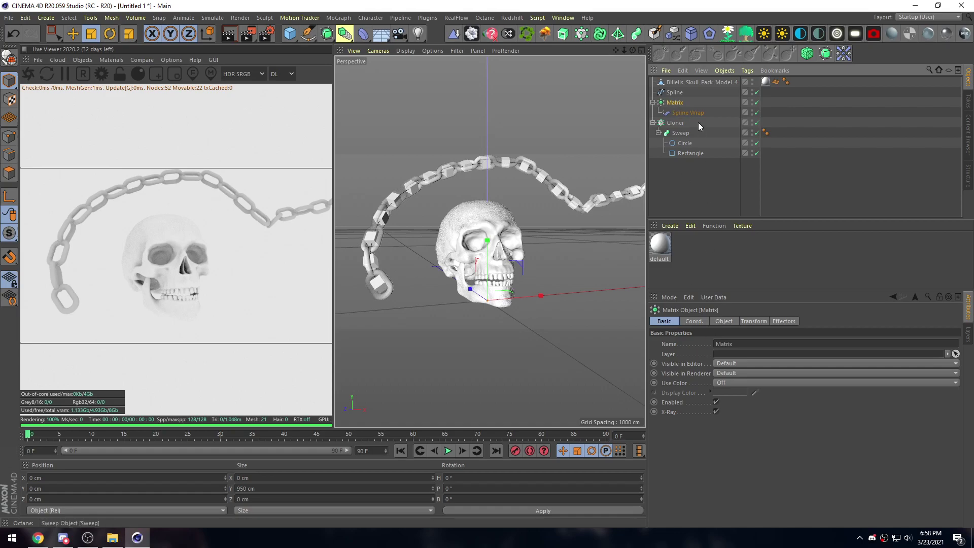
click(724, 321)
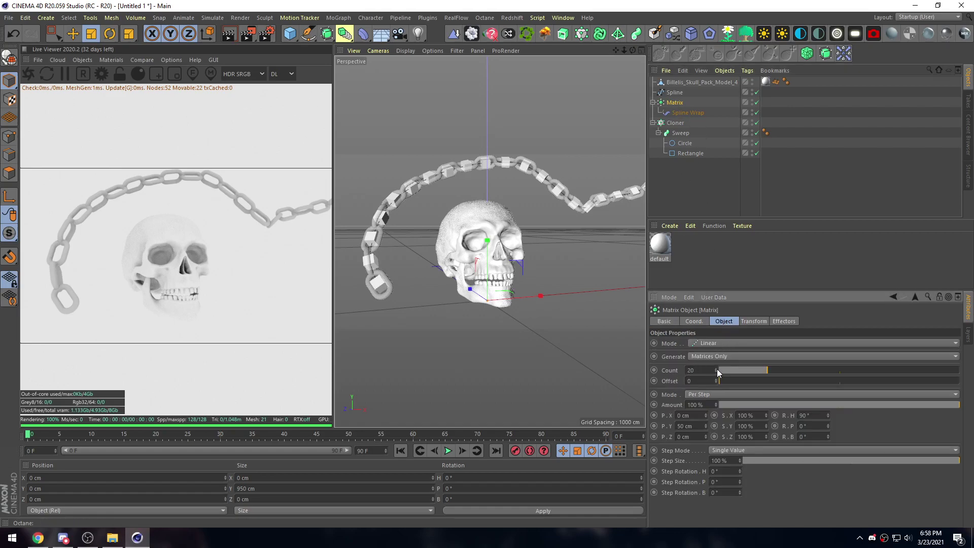
click(716, 369)
click(716, 369)
click(716, 368)
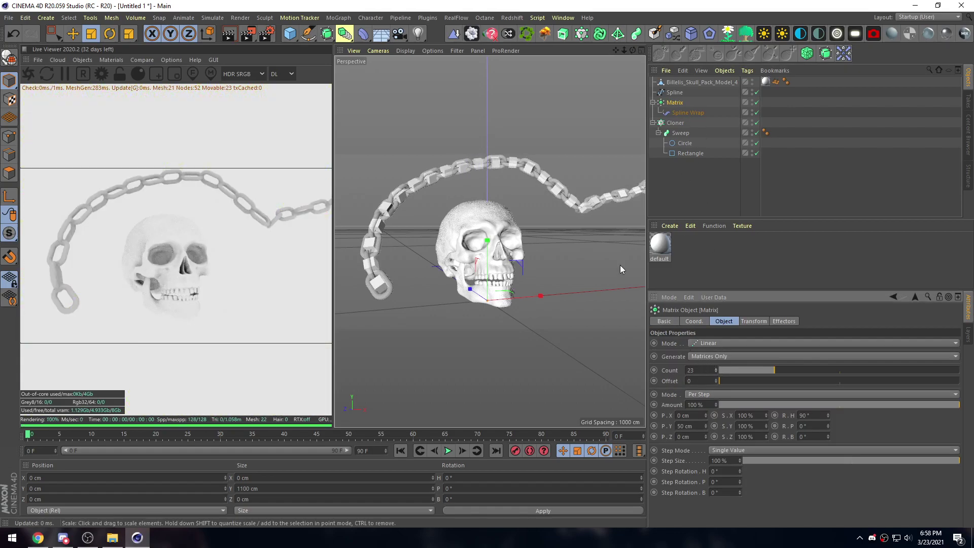
alt+drag(569, 253, 574, 252)
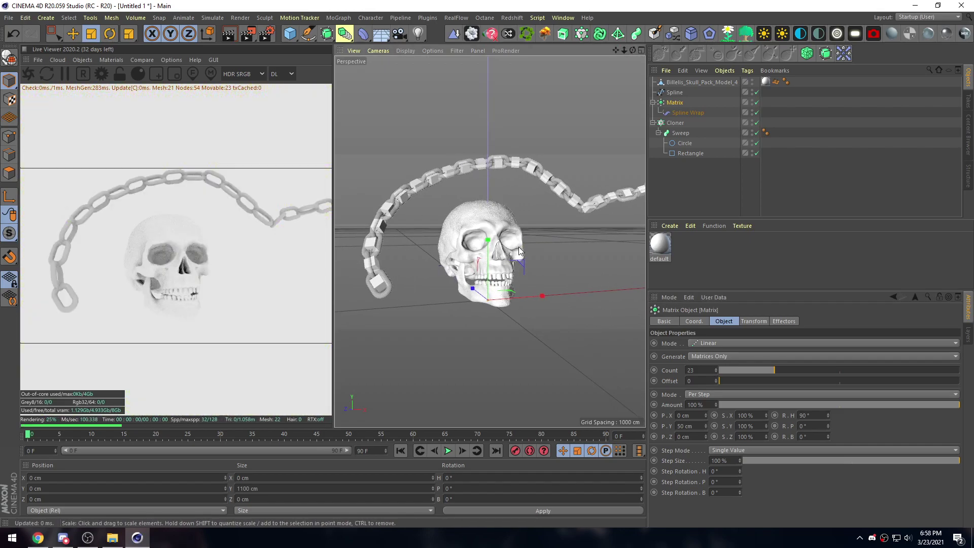
click(716, 370)
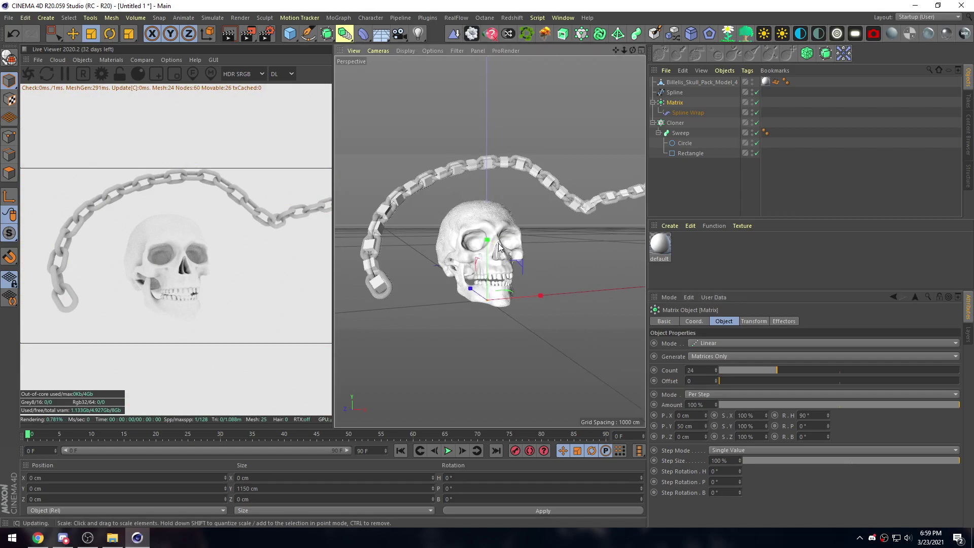
- Create an Octane metal material and apply it to the skull and the Cloner
click(941, 36)
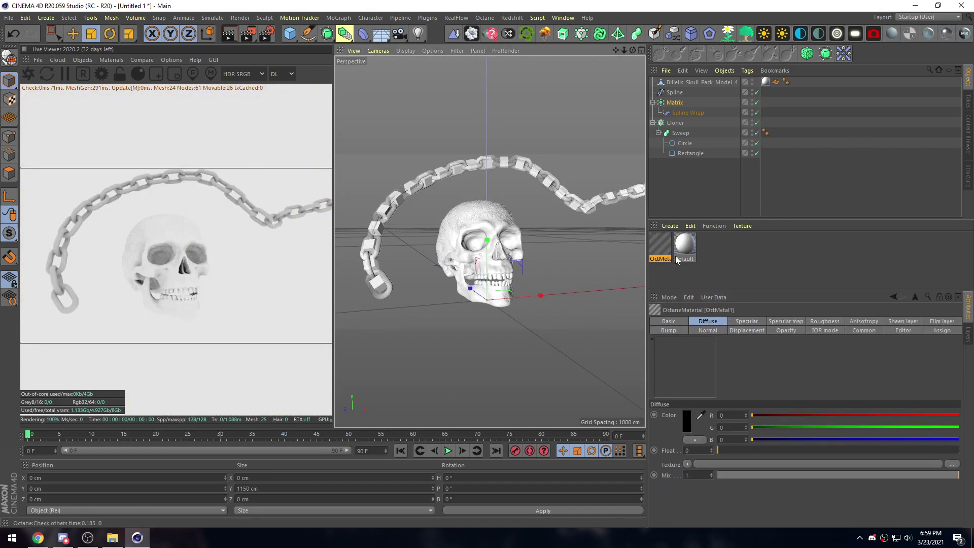
drag(660, 245, 763, 81)
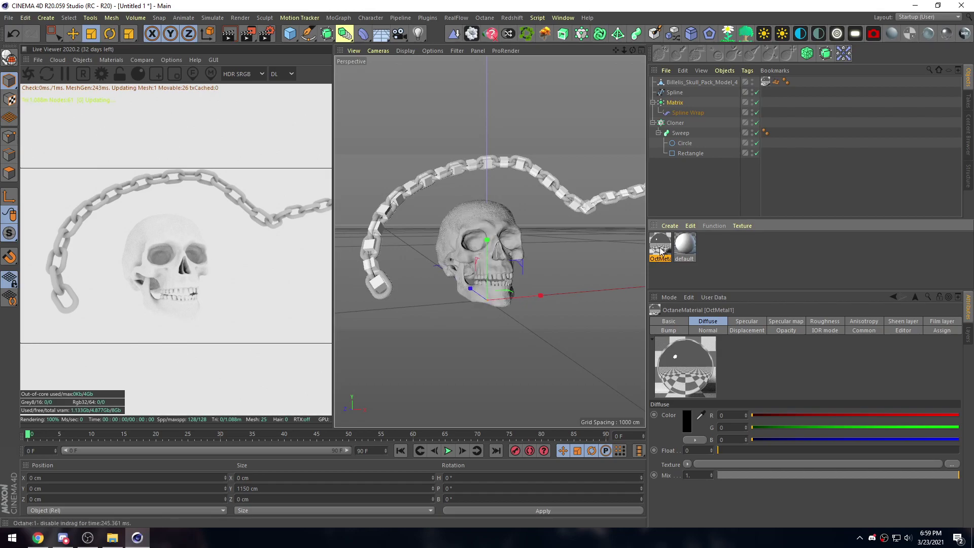
drag(683, 131, 678, 123)
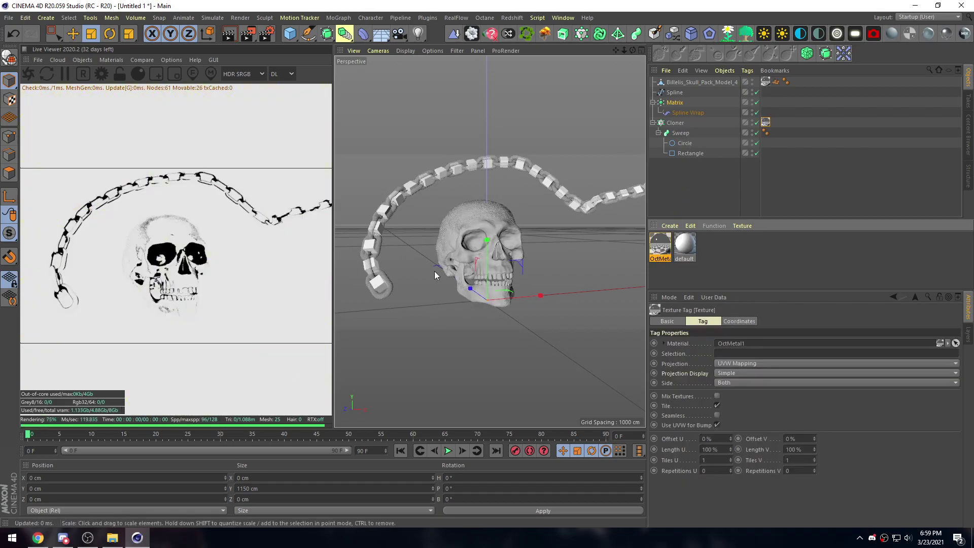
mouse_move(504, 276)
alt+mouse_down()
mouse_move(488, 286)
mouse_move(504, 287)
alt+mouse_up()
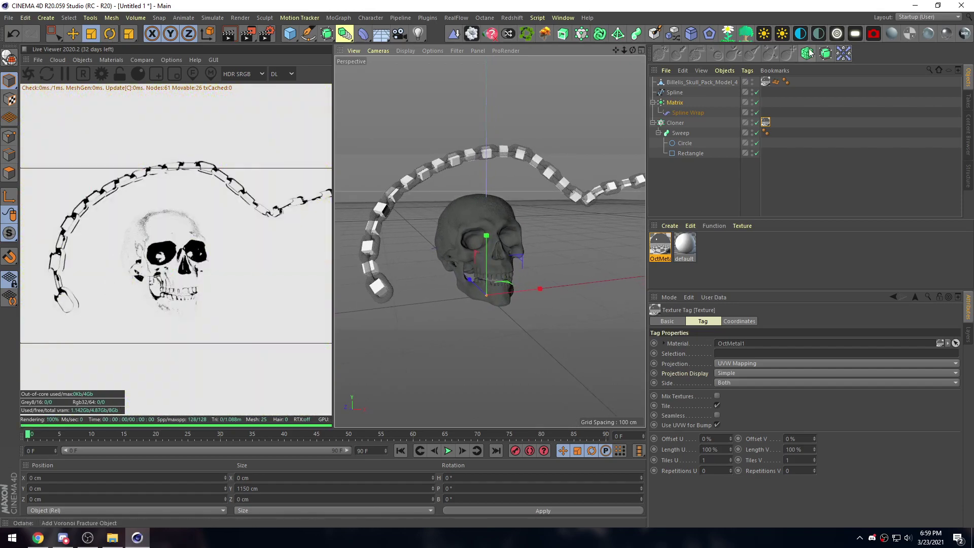
- Add an Octane sky with an image texture environment to the scene
click(800, 33)
alt+drag(531, 205, 511, 238)
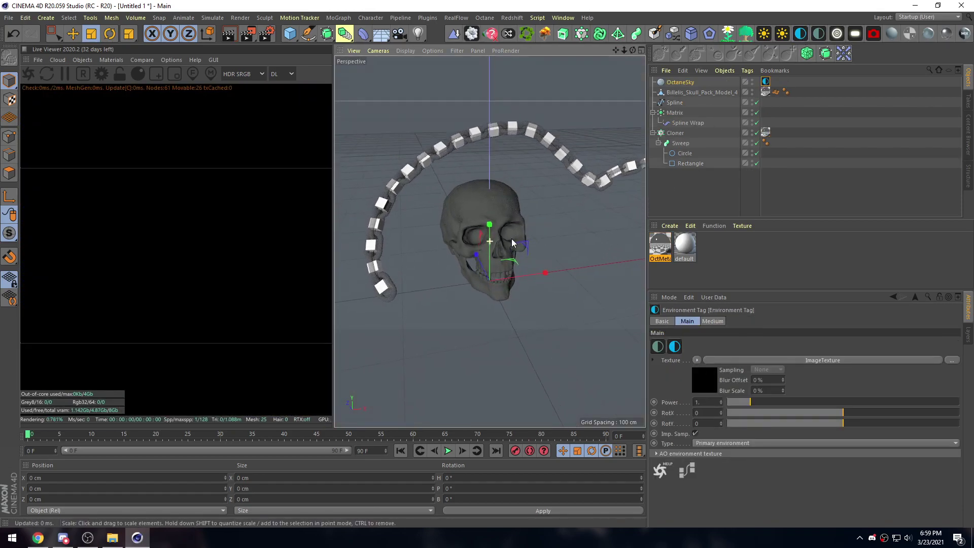
click(490, 208)
- Add an Octane area light and move it high above the skull and the chain
click(836, 34)
key(e)
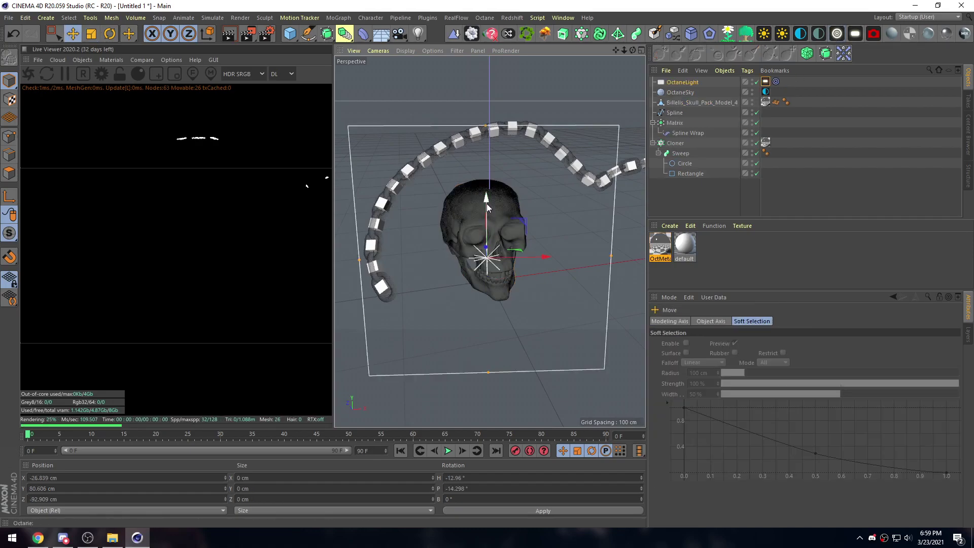
drag(486, 196, 484, 43)
alt+drag(510, 197, 448, 224)
drag(435, 136, 486, 76)
drag(482, 116, 480, 67)
alt+drag(464, 208, 536, 128)
scroll(478, 227, up, 3)
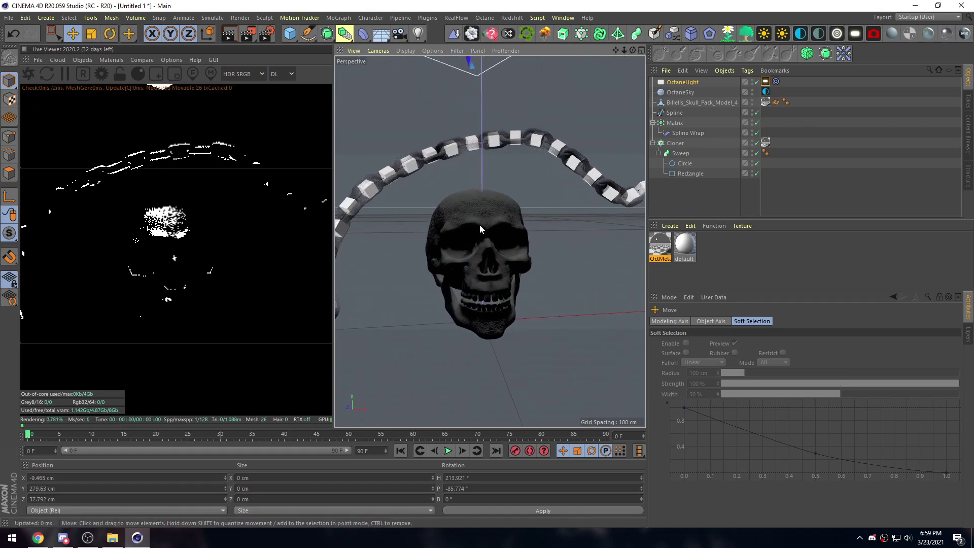
alt+drag(478, 227, 485, 222)
- Set the live render kernel to path tracing (PT)
click(284, 74)
click(279, 99)
alt+drag(472, 284, 507, 273)
- Set the area light's power to about 2.18
click(765, 81)
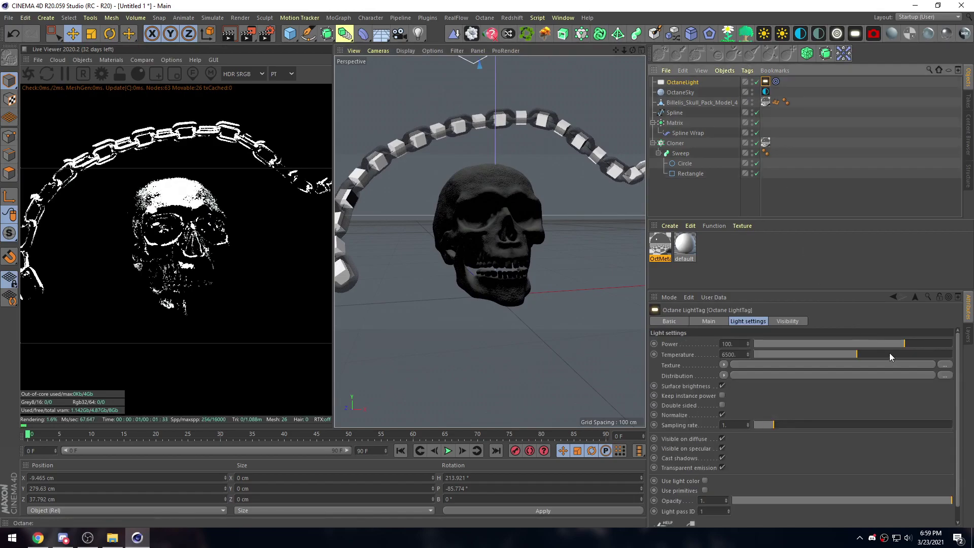
click(872, 344)
drag(872, 347, 847, 347)
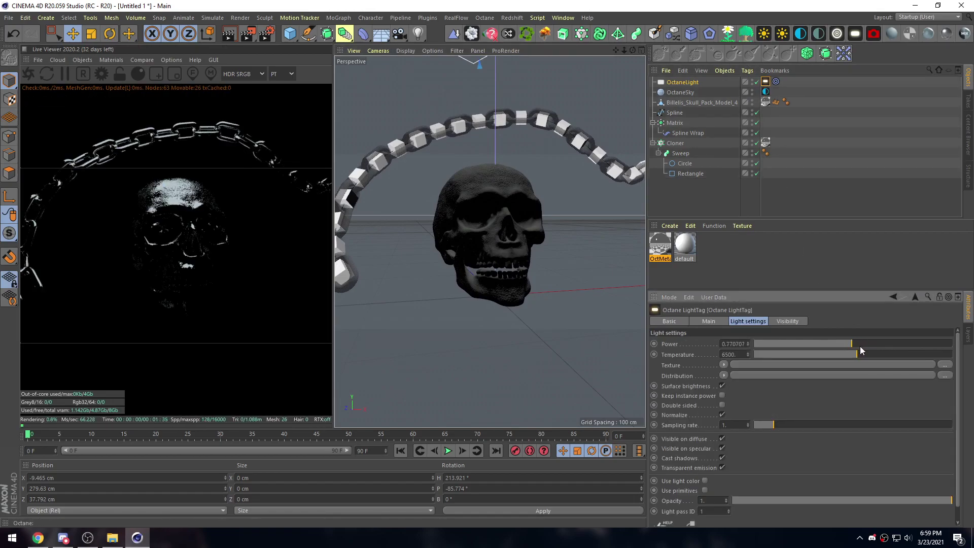
click(862, 345)
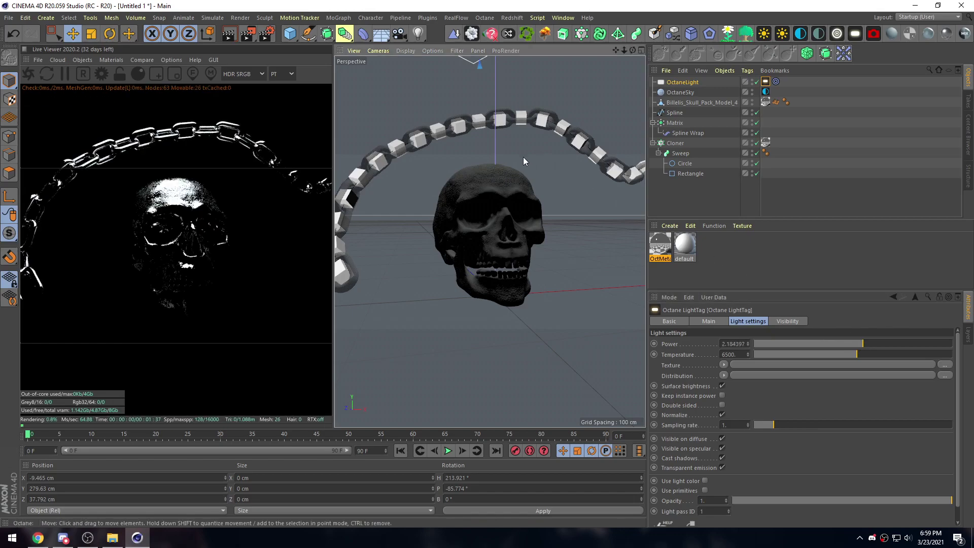
- Duplicate the area light and place the copy below the skull
scroll(511, 164, down, 5)
ctrl+drag(488, 119, 501, 365)
scroll(503, 200, up, 6)
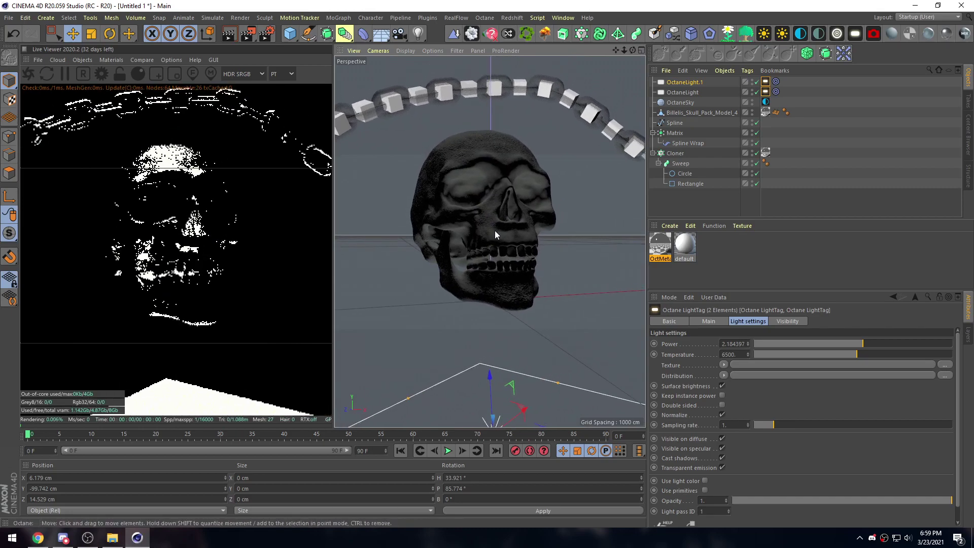
scroll(494, 238, down, 5)
mouse_move(494, 254)
alt+mouse_down()
mouse_move(498, 239)
mouse_move(488, 257)
alt+mouse_up()
- Select the spline and use the Pen tool to pull its dip down beside the skull and its first end outward
click(573, 190)
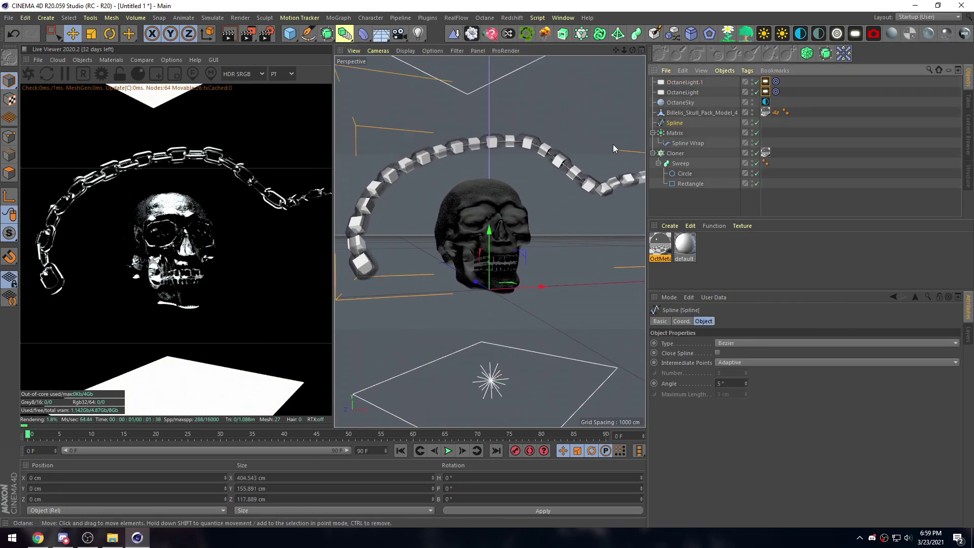
click(308, 34)
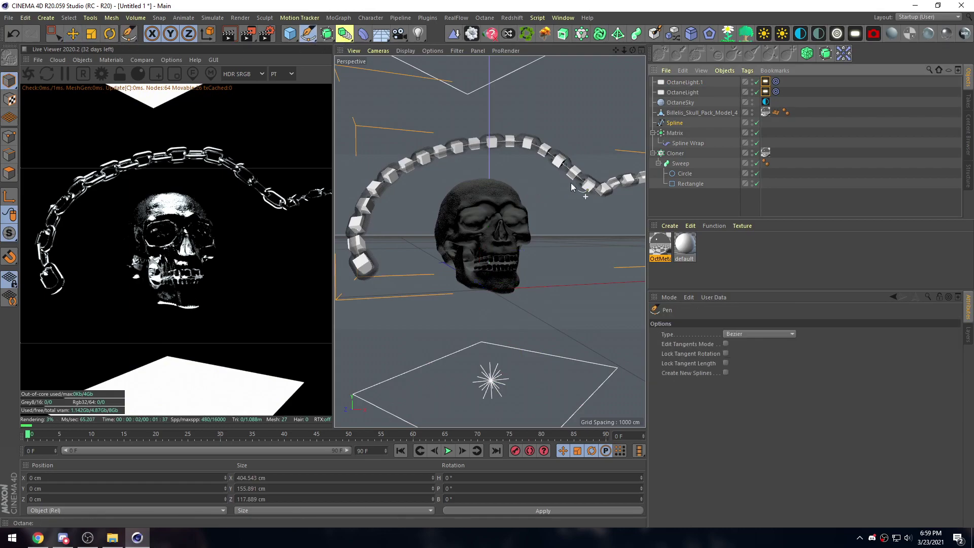
drag(573, 184, 599, 303)
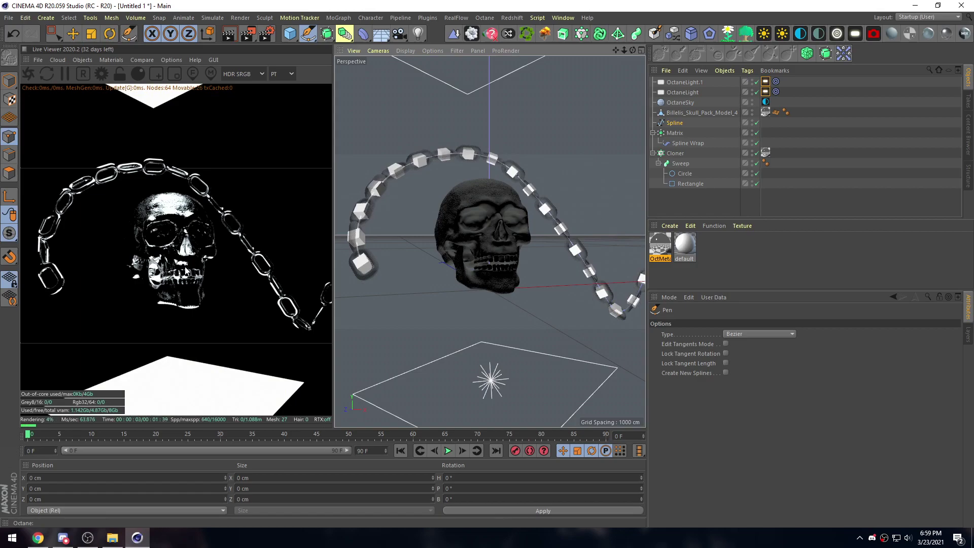
drag(366, 263, 304, 267)
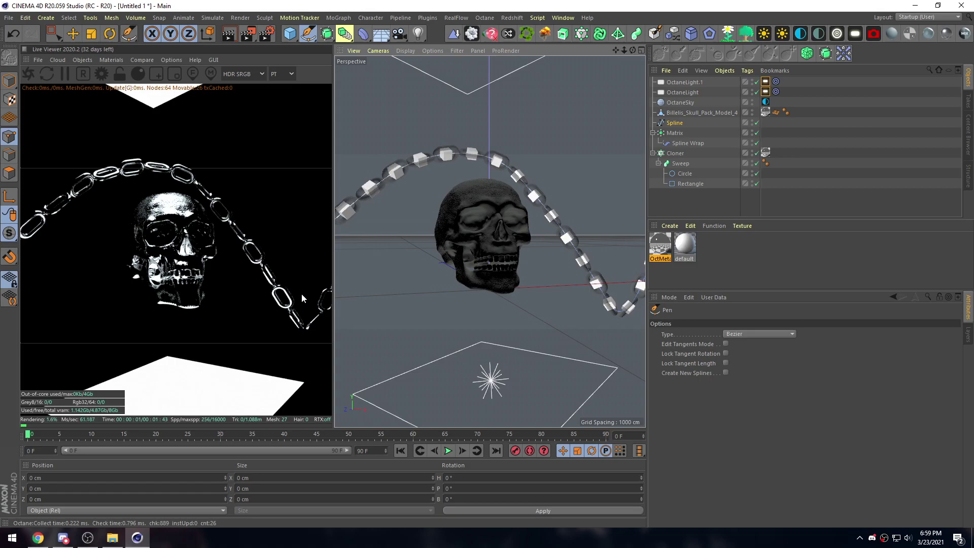